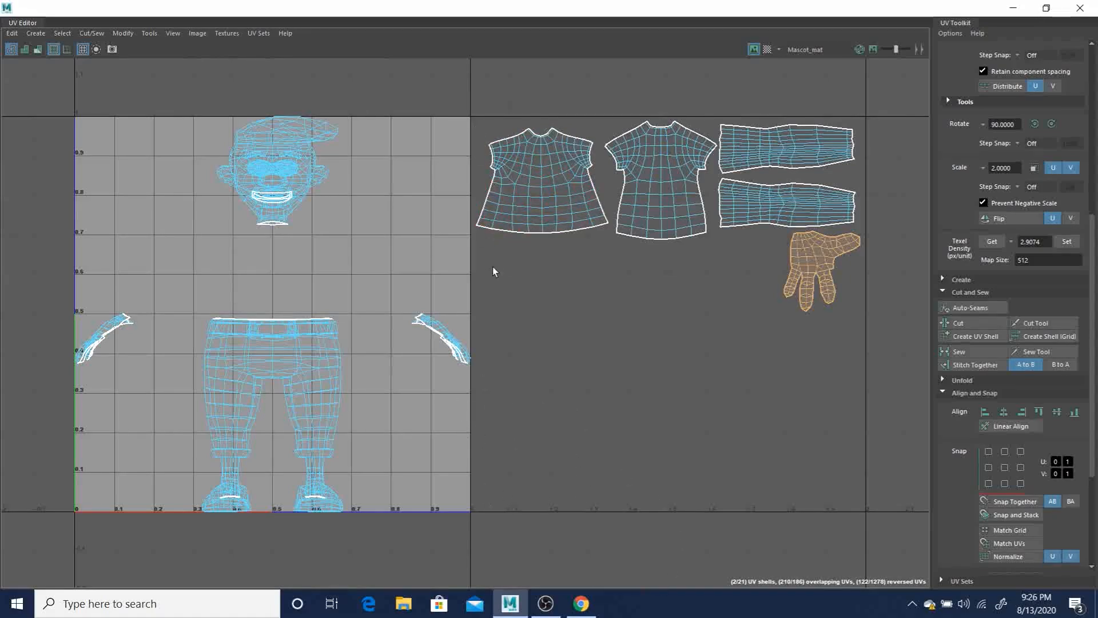
- Select the two thin, still folded hand shells in the 0–1 UV tile and unfold them
right_click_drag(609, 331, 760, 388, "alt")
middle_click_drag(698, 329, 662, 324, "alt")
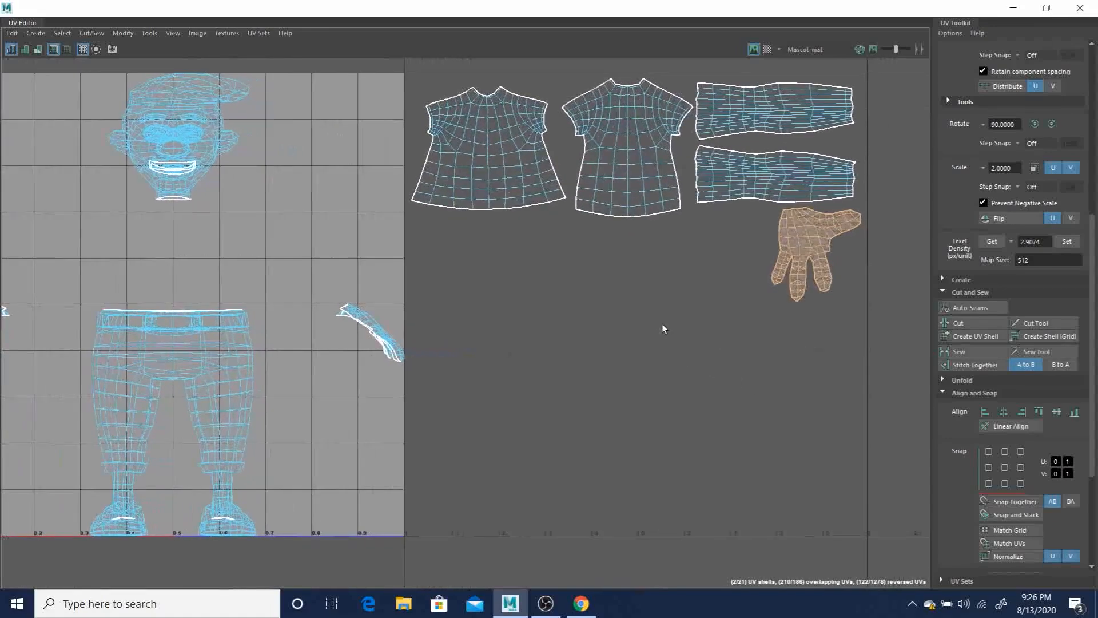
middle_click_drag(846, 227, 873, 228, "alt")
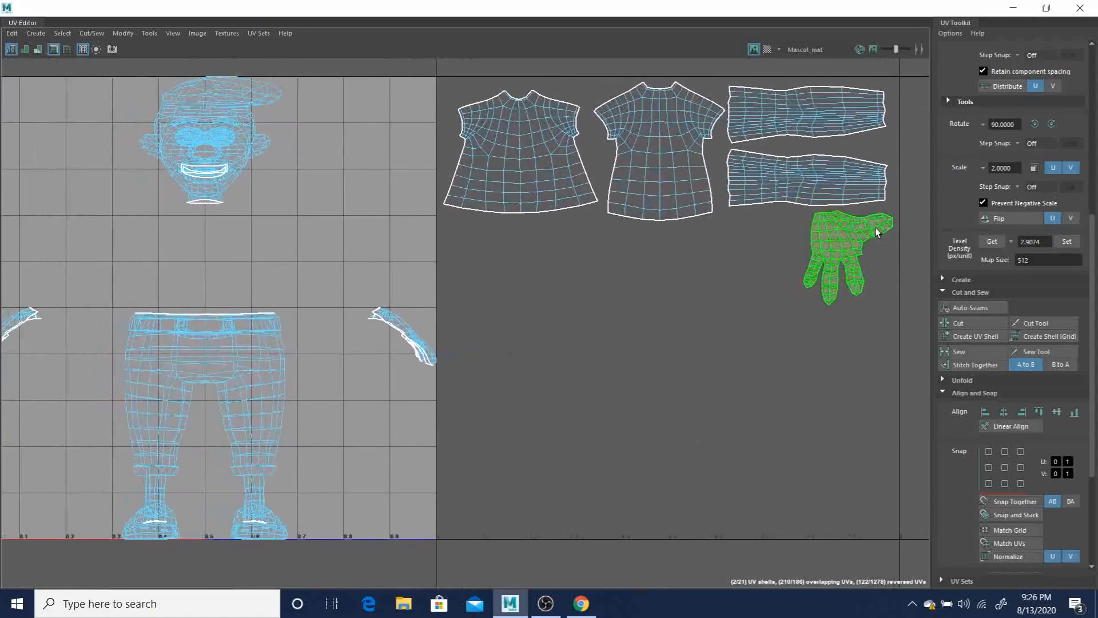
left_click(408, 328)
middle_click_drag(378, 317, 474, 292, "alt")
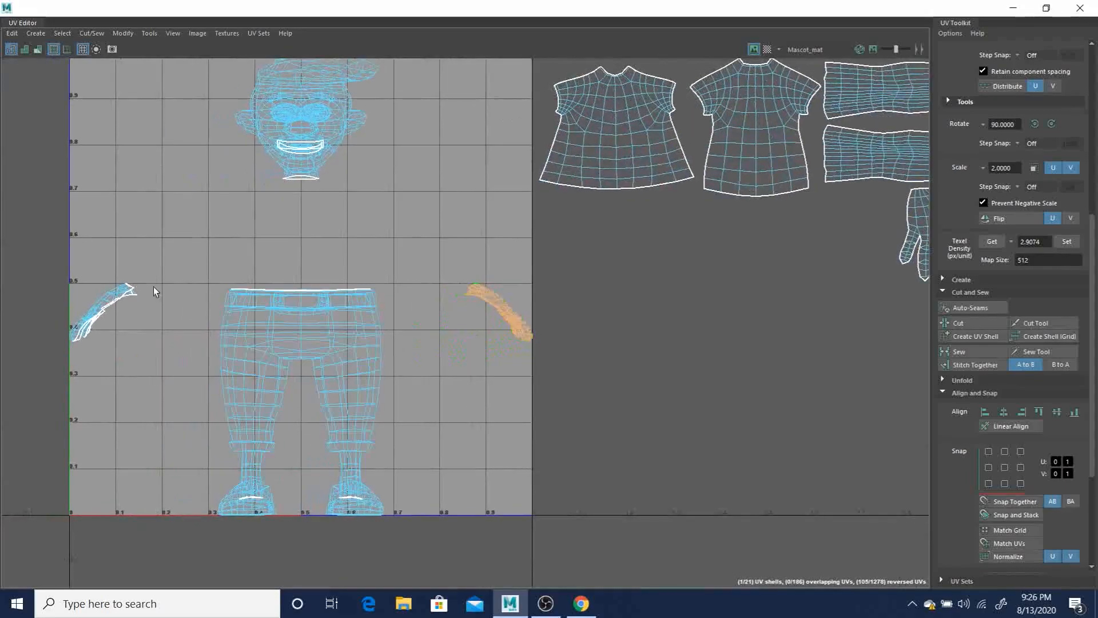
left_click(114, 301, "shift")
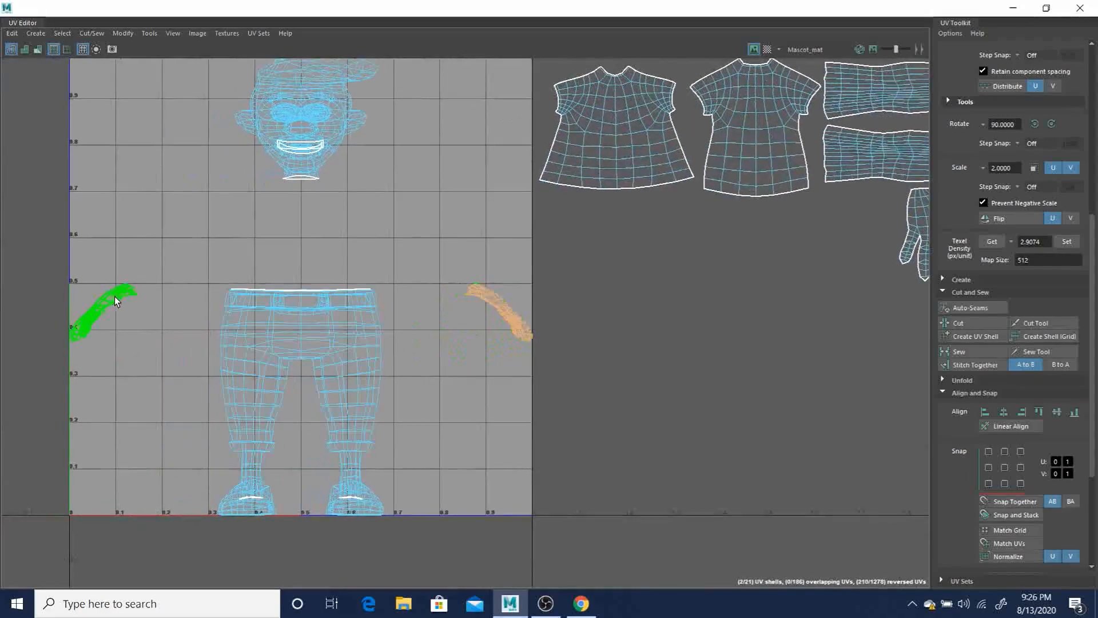
right_click(507, 312, "shift")
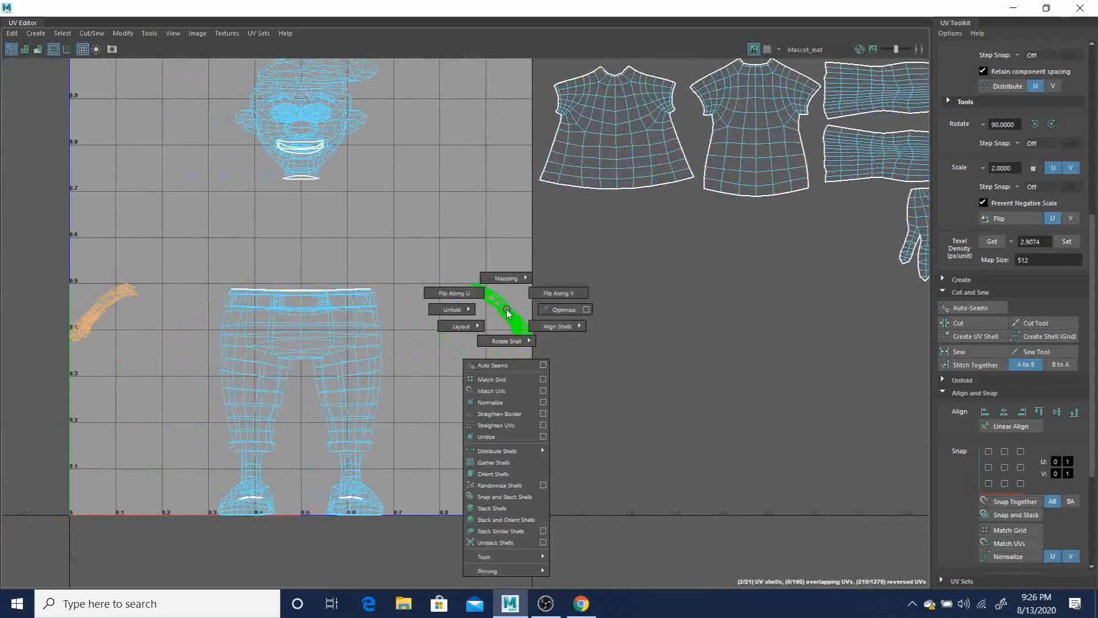
right_click_drag(498, 316, 460, 317, "shift")
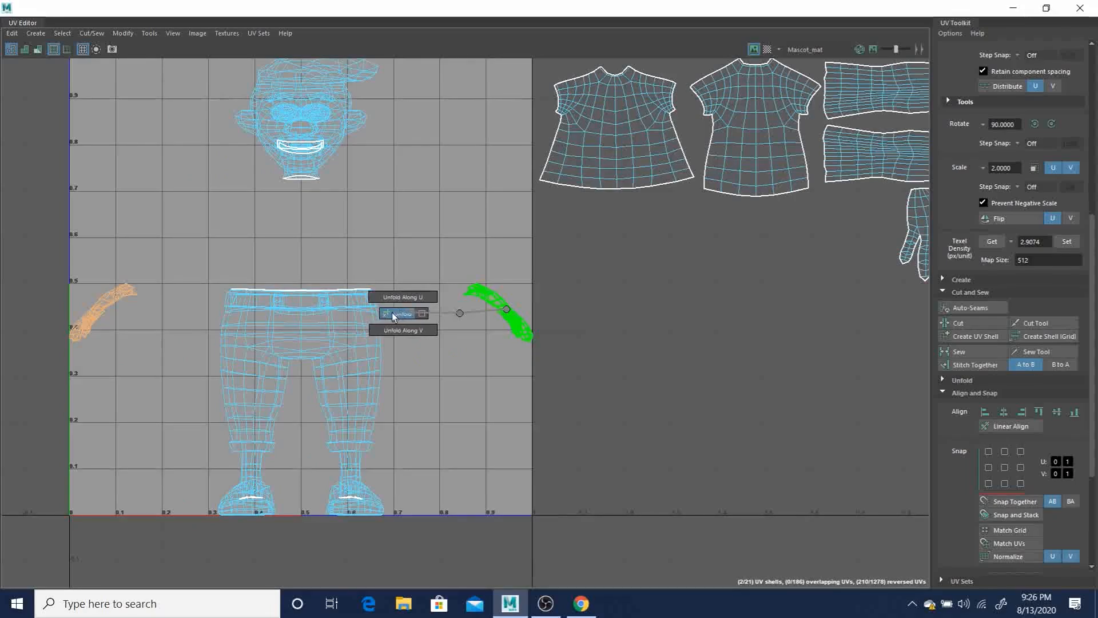
right_click_drag(394, 318, 394, 315, "shift")
- Select only the unfolded hand shell beside the V axis and flip it along U
middle_click_drag(503, 309, 565, 242, "alt")
right_click_drag(565, 243, 475, 264, "alt")
middle_click_drag(601, 241, 482, 273, "alt")
left_click(605, 284)
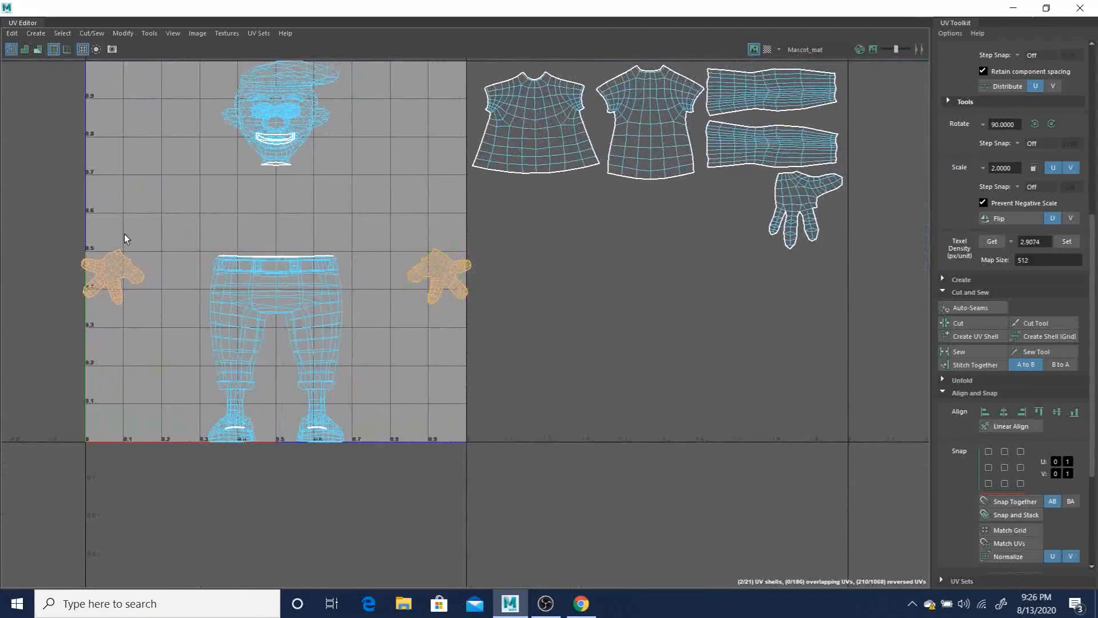
left_click_drag(114, 279, 104, 315)
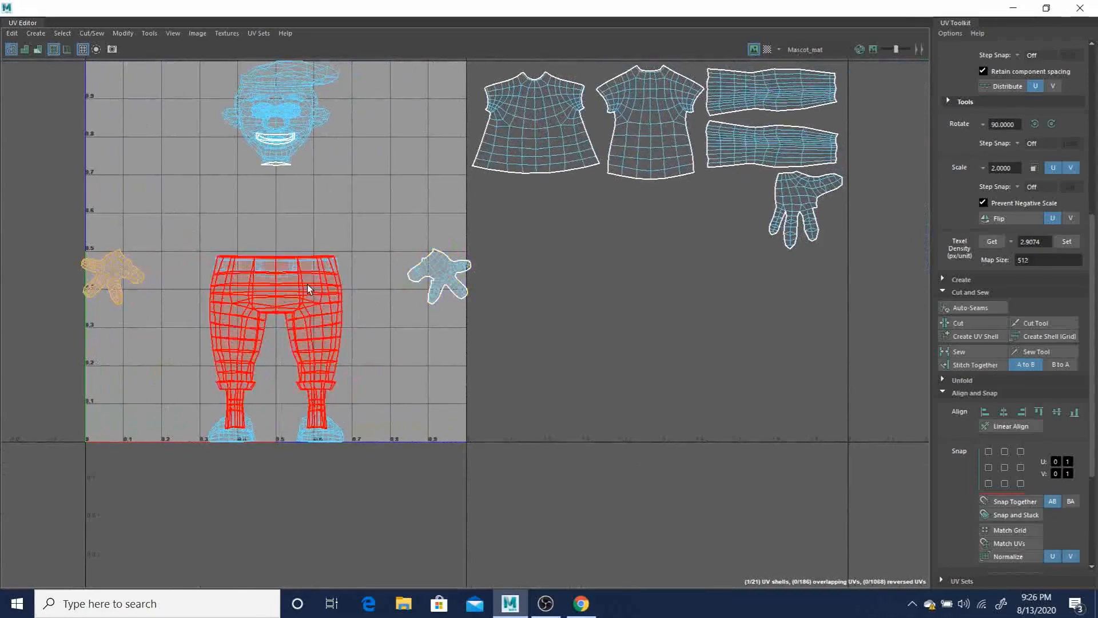
left_click(1009, 220)
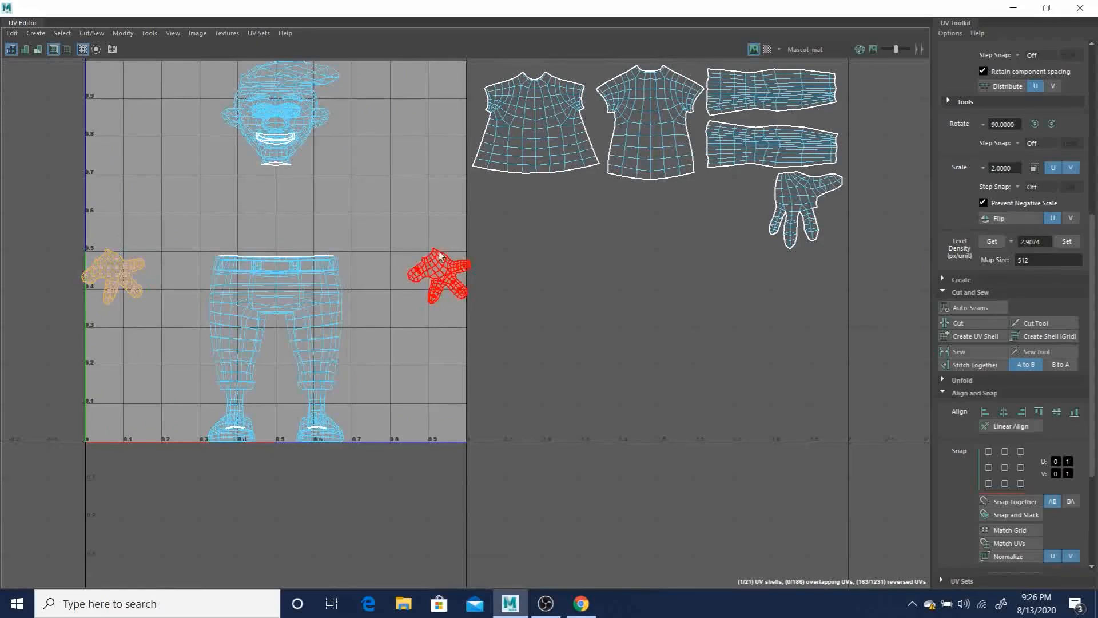
- Stack the two similar hand shells and move the stack into the neighbouring tile, beside the existing hand shell
left_click(455, 269, "shift")
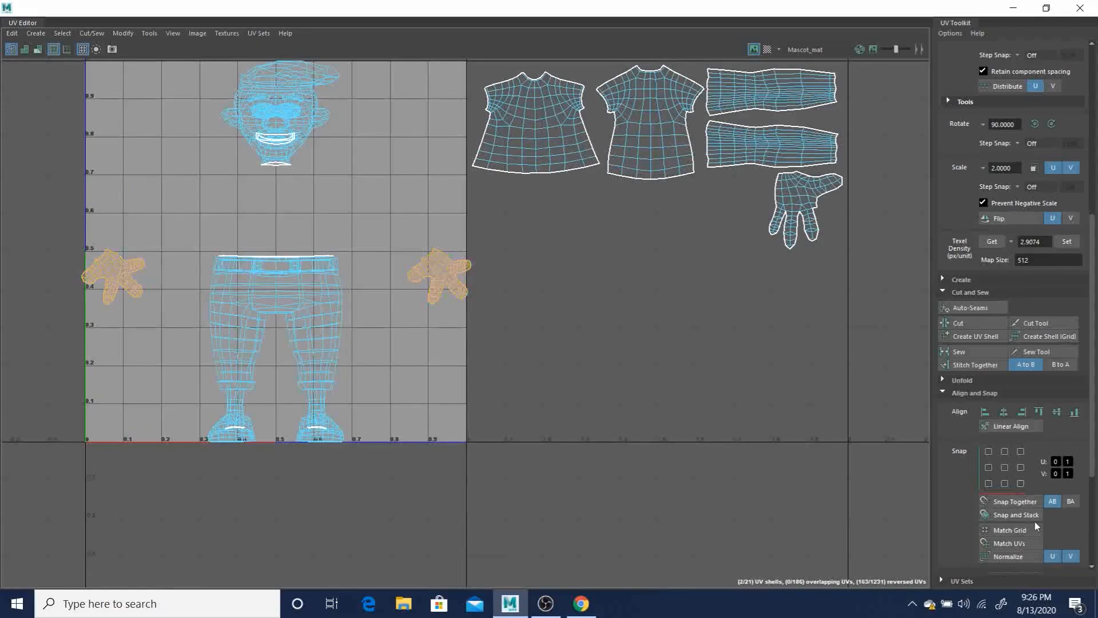
scroll(1037, 569, "down", 5)
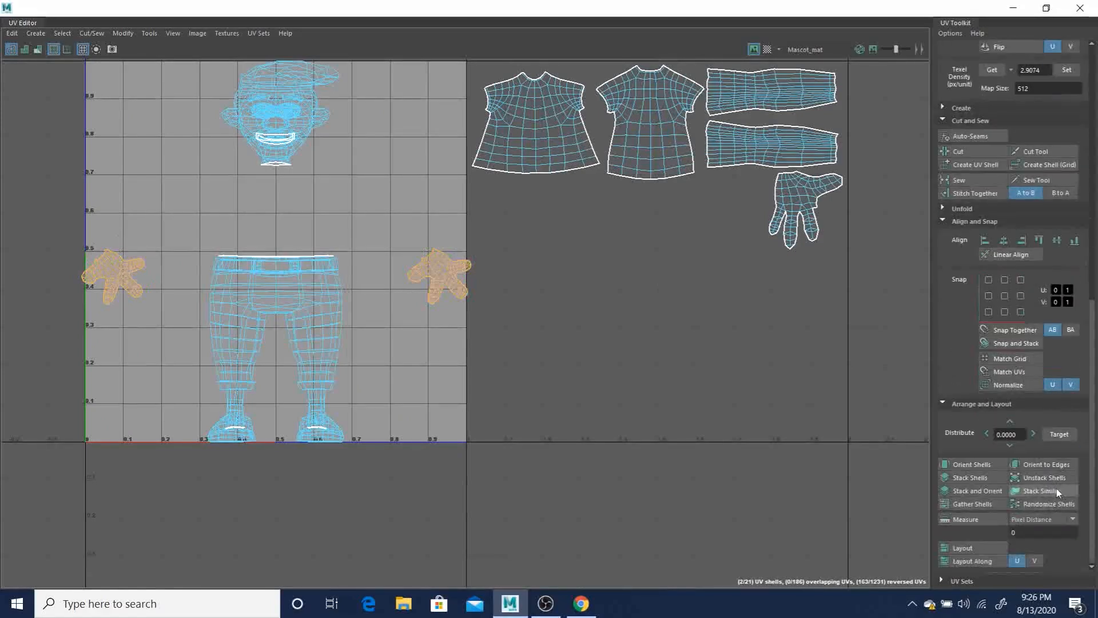
left_click(1052, 489)
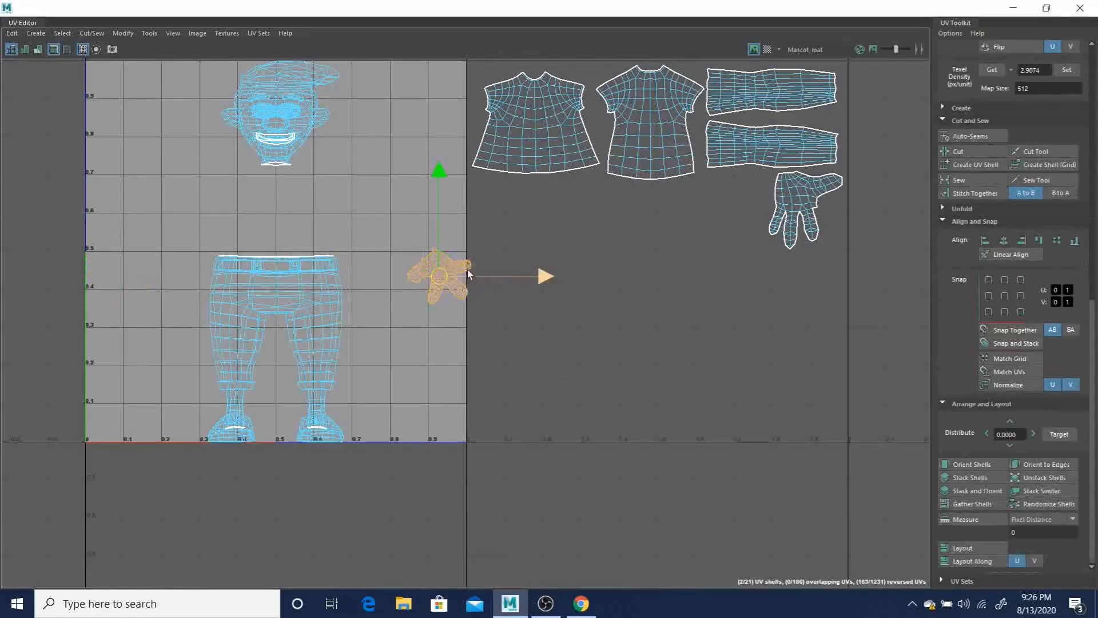
left_click_drag(449, 279, 707, 218)
- Rotate the stacked hand shells so the fingers point downward, enlarge them, and place them beside the other hand
key("e")
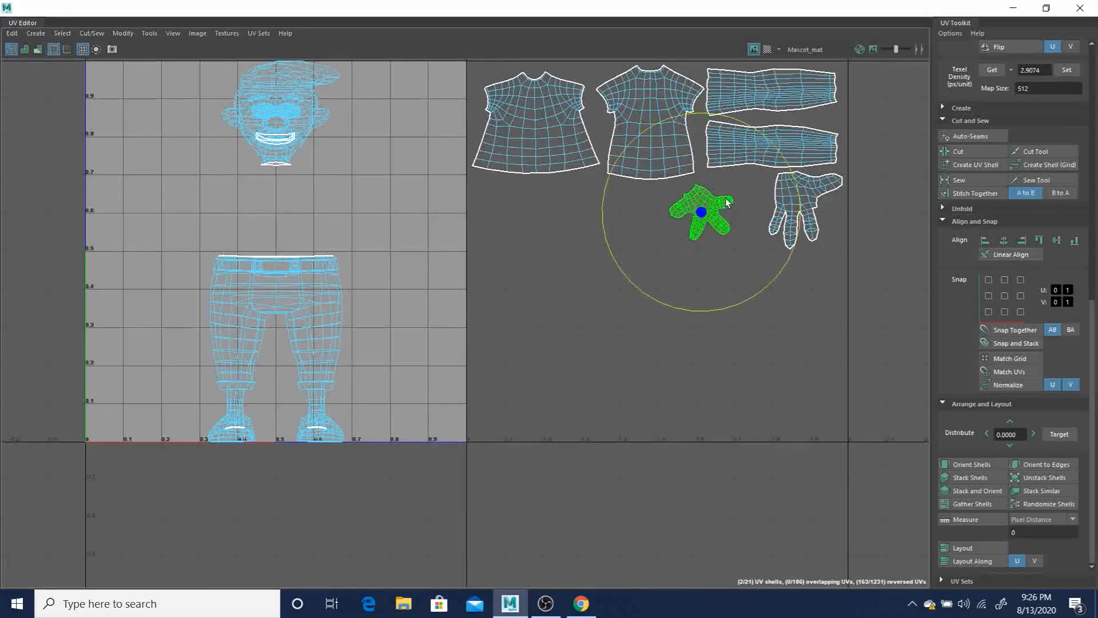
mouse_move(771, 157)
left_mouse_down()
mouse_move(799, 186)
mouse_move(805, 216)
left_mouse_up()
key("r")
left_click_drag(702, 212, 806, 199)
key("w")
left_click_drag(701, 212, 678, 231)
key("r")
- Get the texel density of the existing hand shell and apply the 3.3848 value to the stacked hand shells
left_click(807, 200)
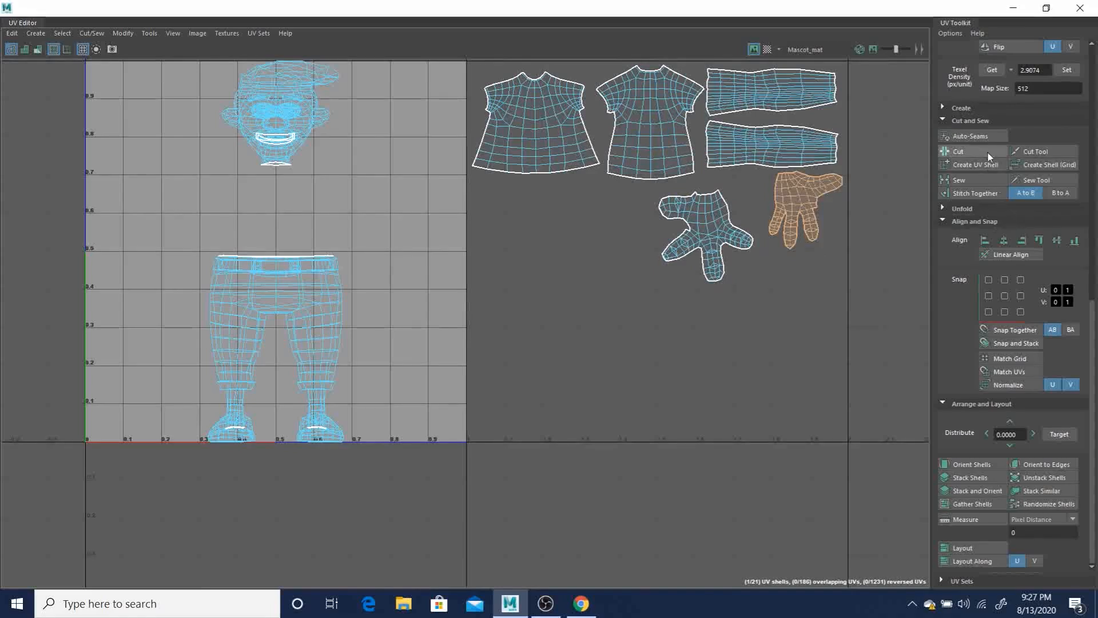
left_click(992, 69)
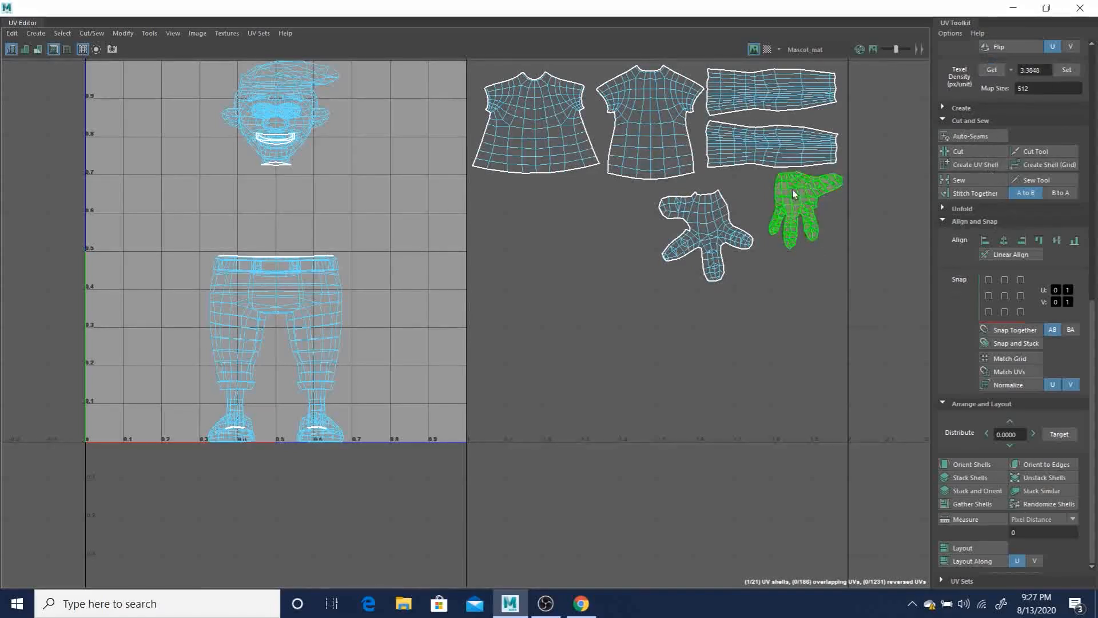
left_click(708, 226)
left_click(1070, 67)
- Move the stacked hand shells up beneath the forearm shells, close to the other hand shell
key("w")
mouse_move(707, 232)
left_mouse_down()
mouse_move(725, 217)
mouse_move(716, 220)
left_mouse_up()
key("b")
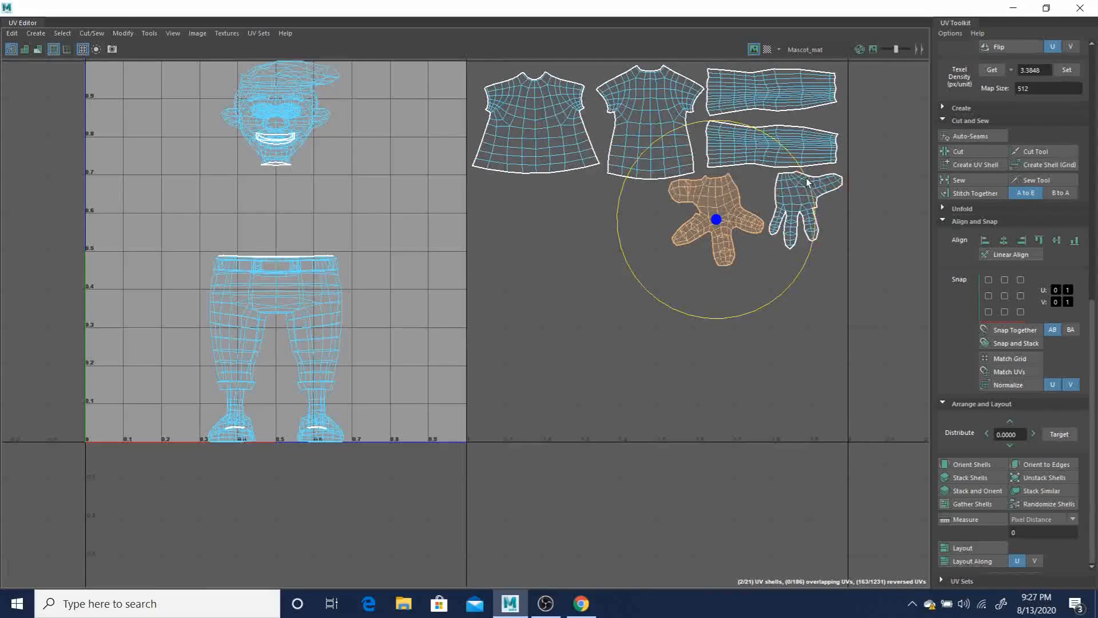
key("b")
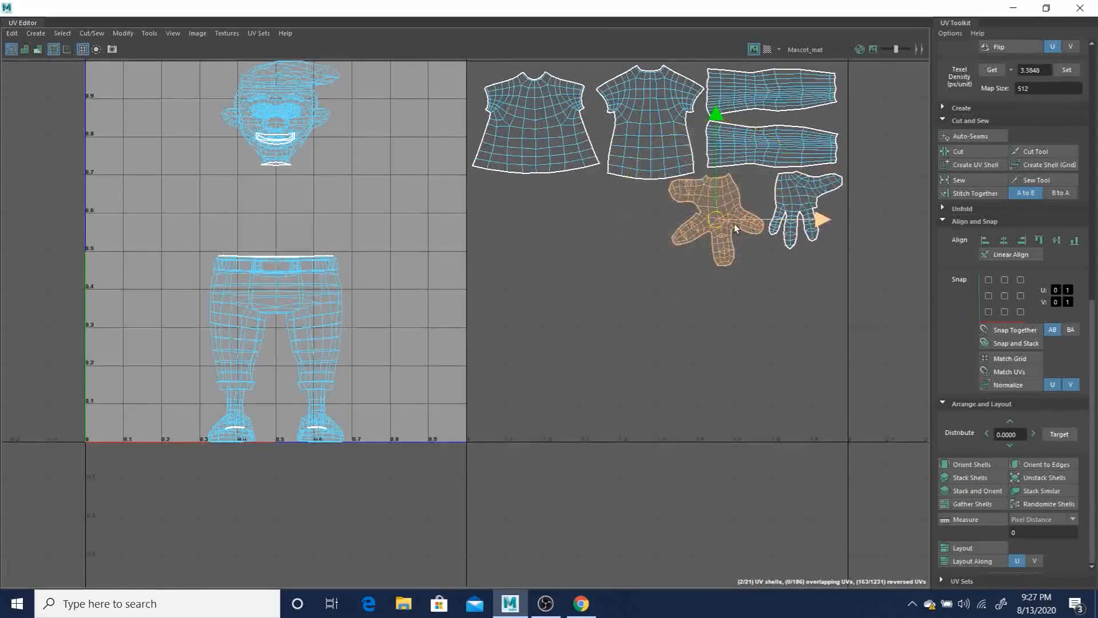
left_click_drag(714, 221, 714, 218)
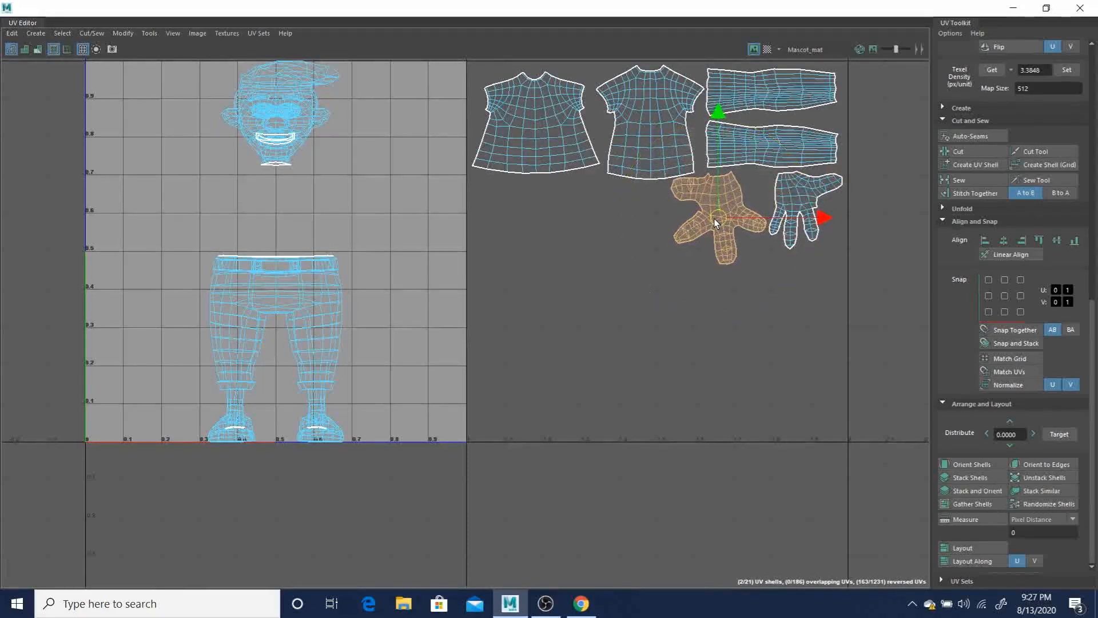
- Move both shirt shells side by side to the bottom edge of the second UV tile
left_click(634, 87)
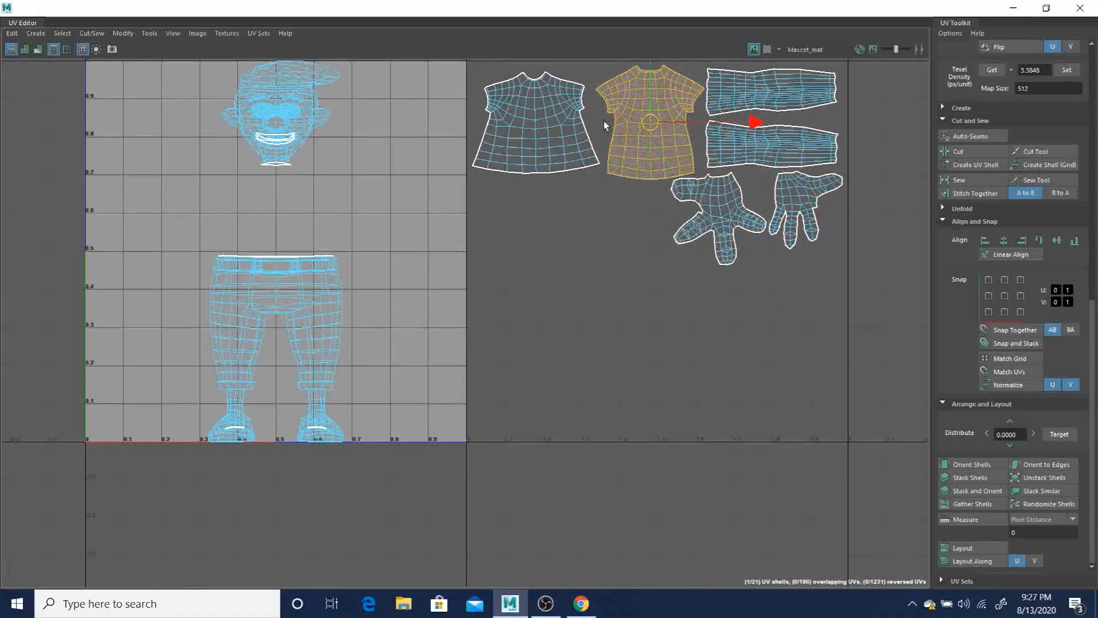
left_click_drag(651, 123, 623, 294)
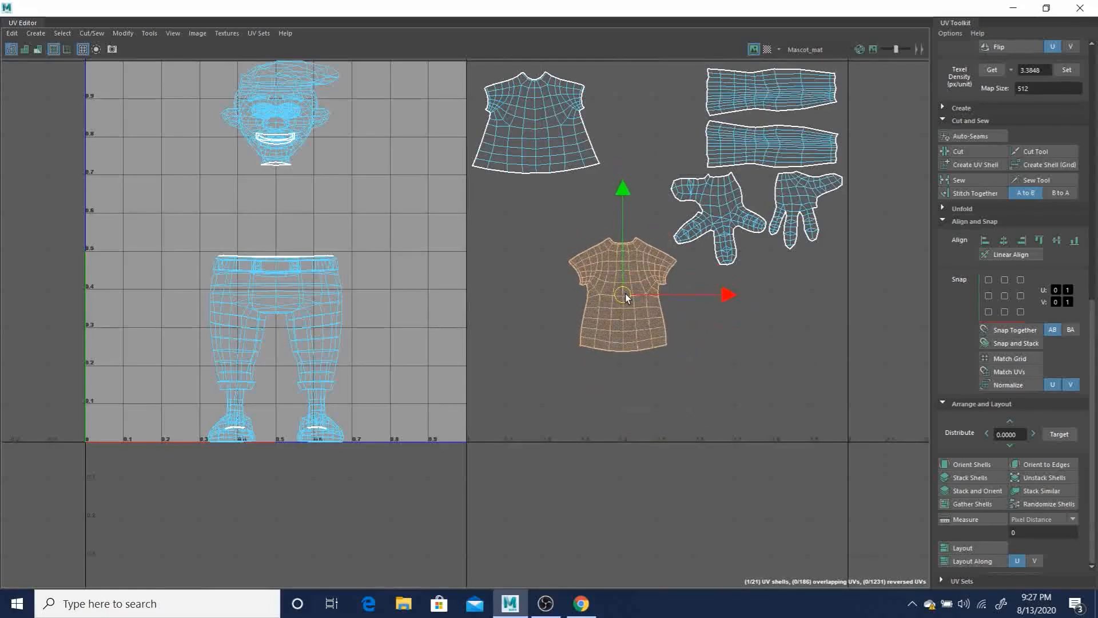
left_click(542, 143)
left_click_drag(540, 139, 535, 386)
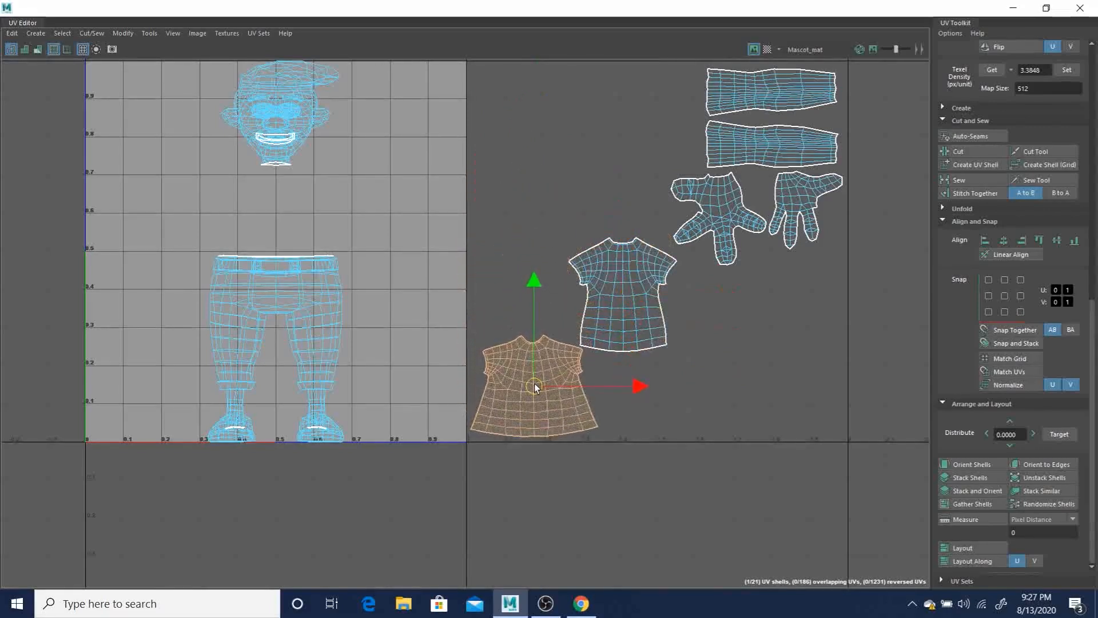
left_click(624, 301)
left_click_drag(634, 318, 649, 383)
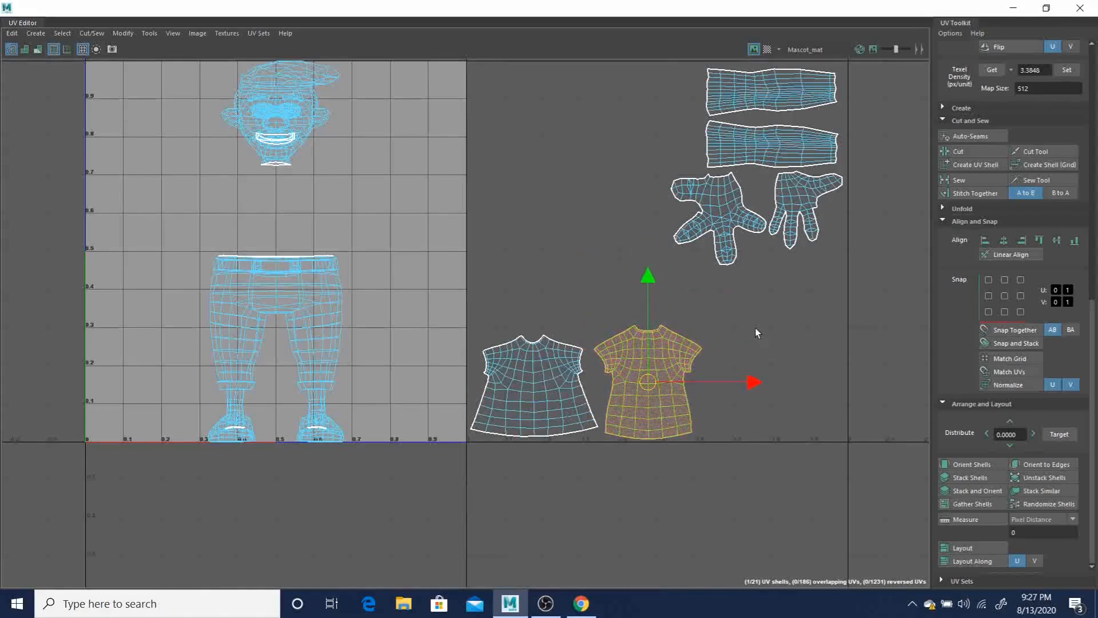
- Try to move all shirt, forearm and hand shells from the second tile into the 0–1 UV tile
scroll(770, 329, "down", 3)
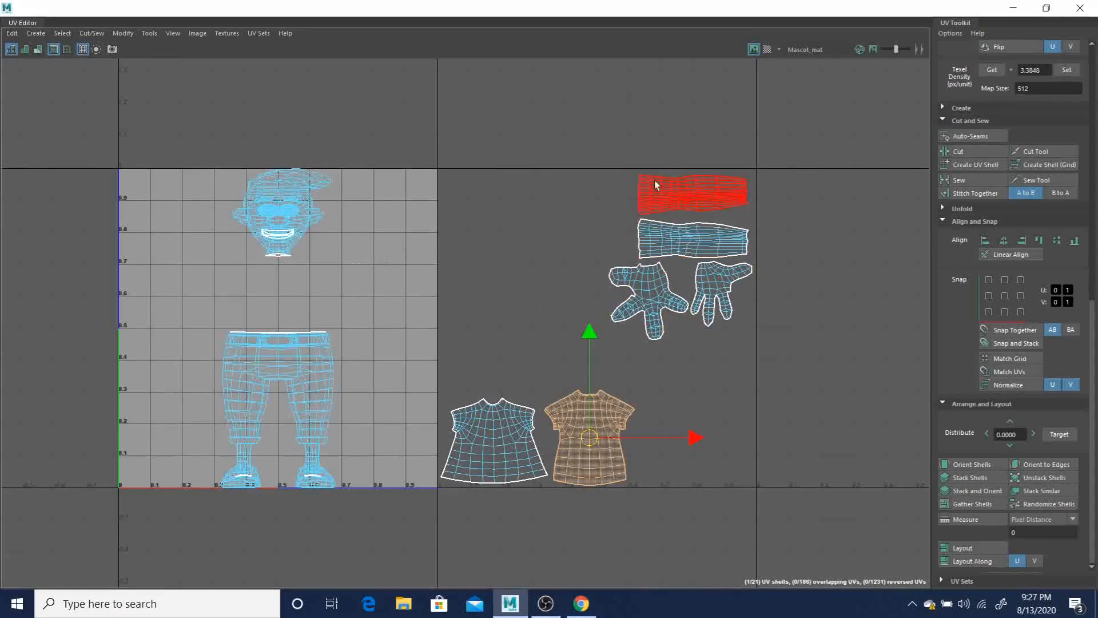
left_click_drag(416, 138, 845, 545)
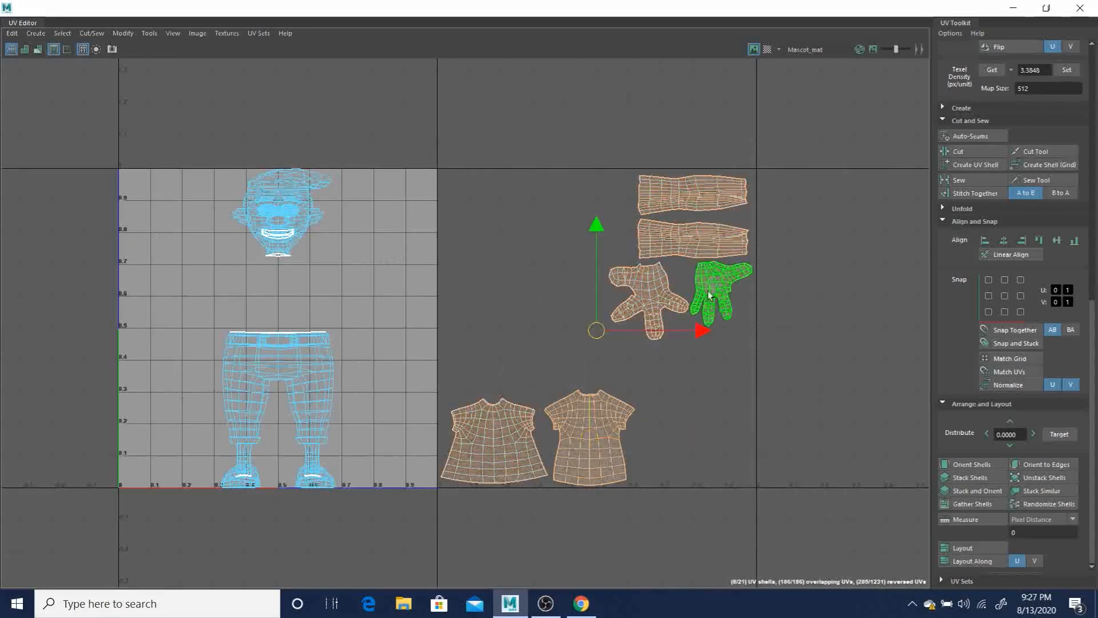
left_click_drag(598, 330, 282, 335)
key("ctrl+z")
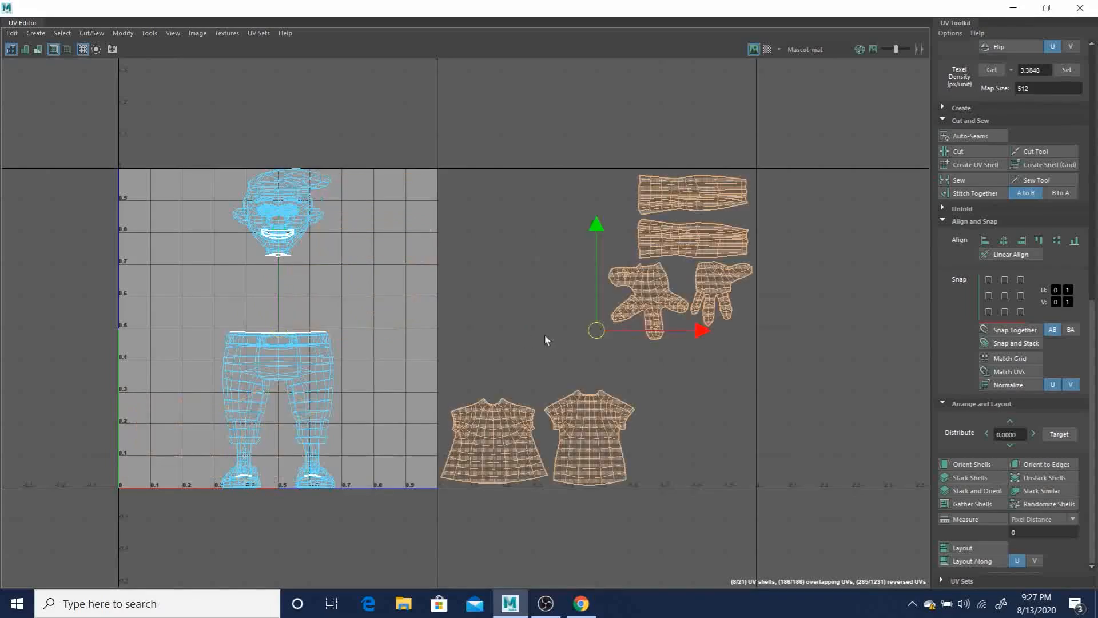
- Clear the shell selection and minimize the UV Editor to return to the character model in the viewport
left_click(321, 271)
right_click_drag(322, 268, 368, 408, "alt")
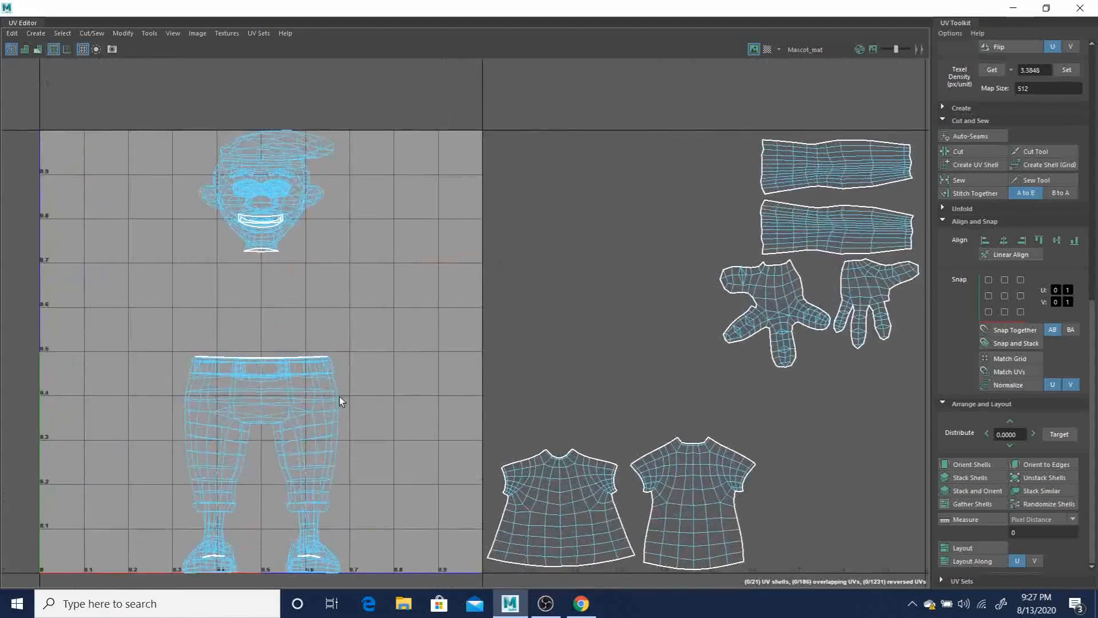
middle_click_drag(312, 409, 369, 270, "alt")
right_click_drag(368, 270, 529, 342, "alt")
middle_click_drag(319, 301, 342, 248, "alt")
right_click_drag(356, 333, 388, 300, "alt")
middle_click_drag(378, 299, 244, 382, "alt")
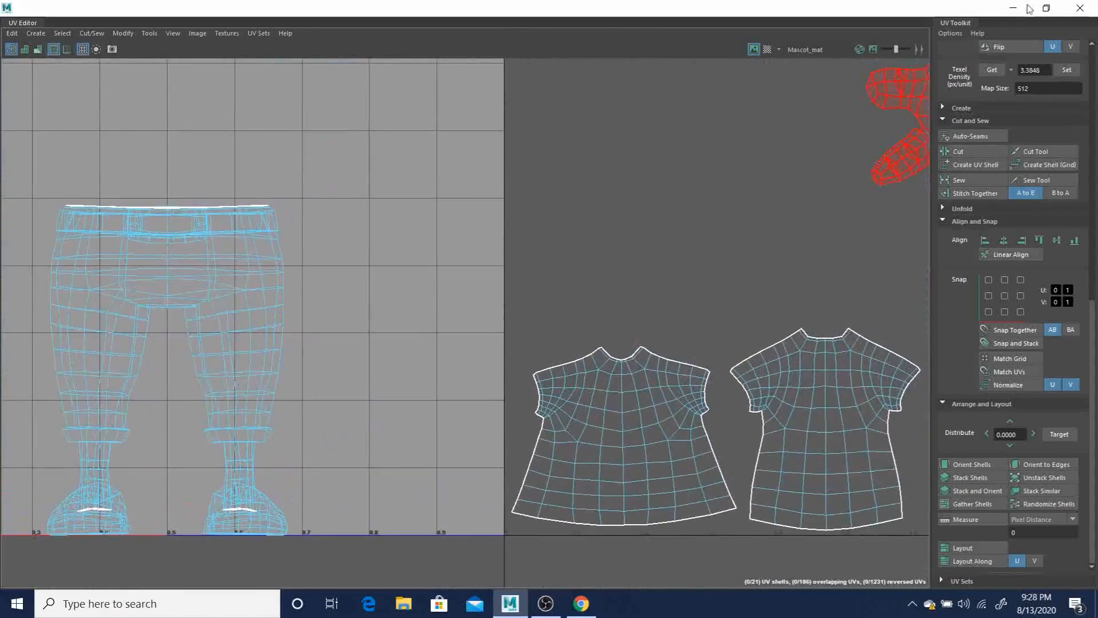
left_click(1046, 8)
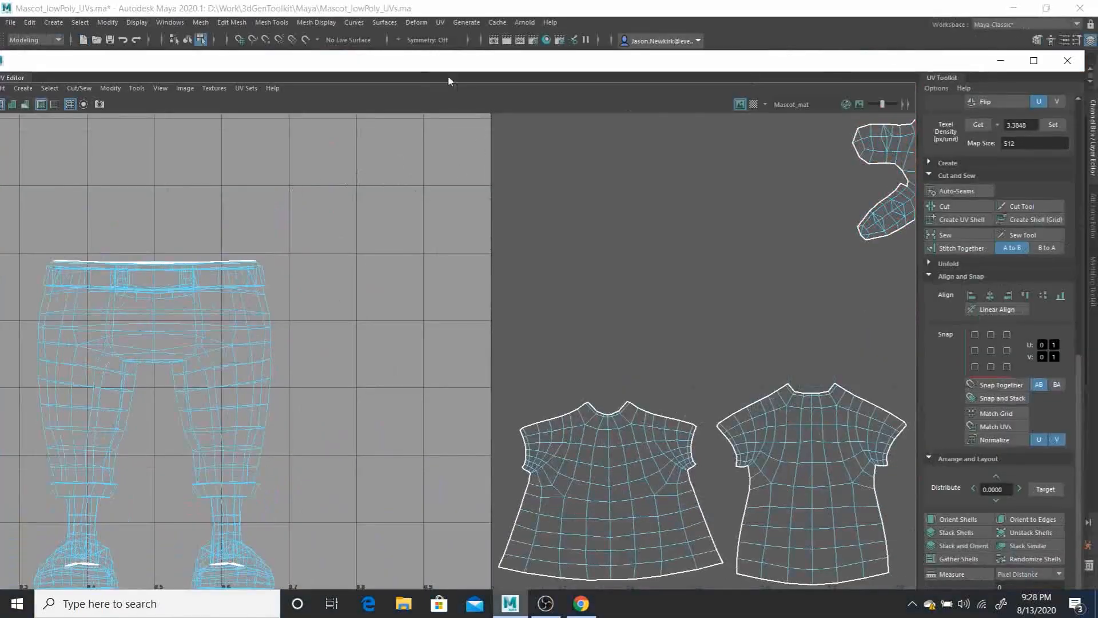
left_click(1003, 60)
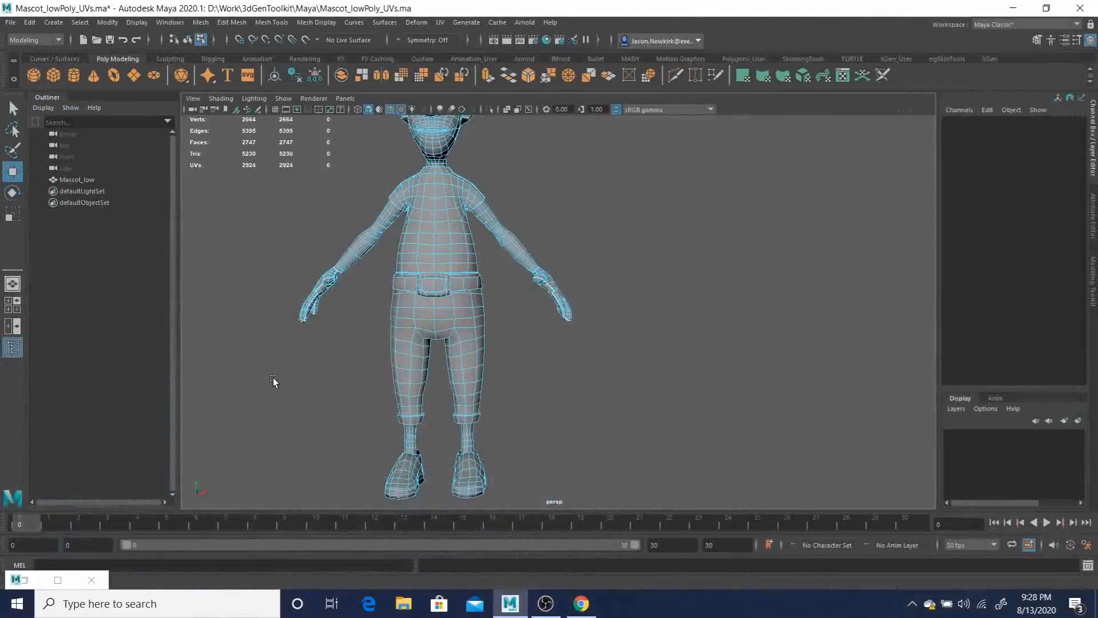
- Switch the model to edge selection at the character's belt and set symmetry to Object X
left_click_drag(527, 301, 634, 218, "alt")
scroll(407, 310, "up", 5)
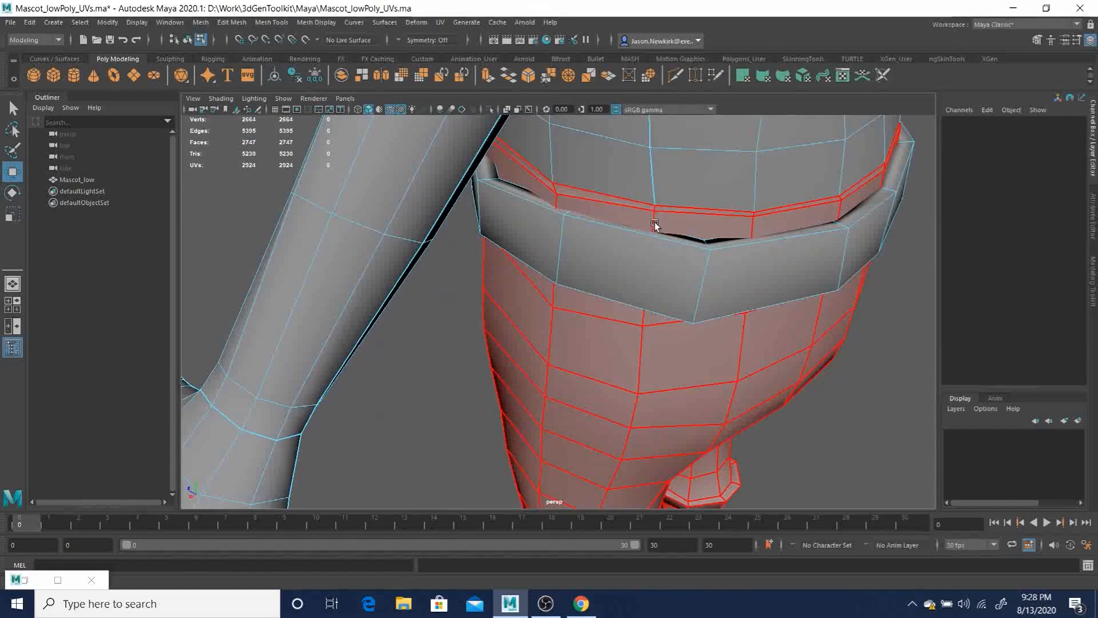
right_click_drag(685, 224, 688, 190)
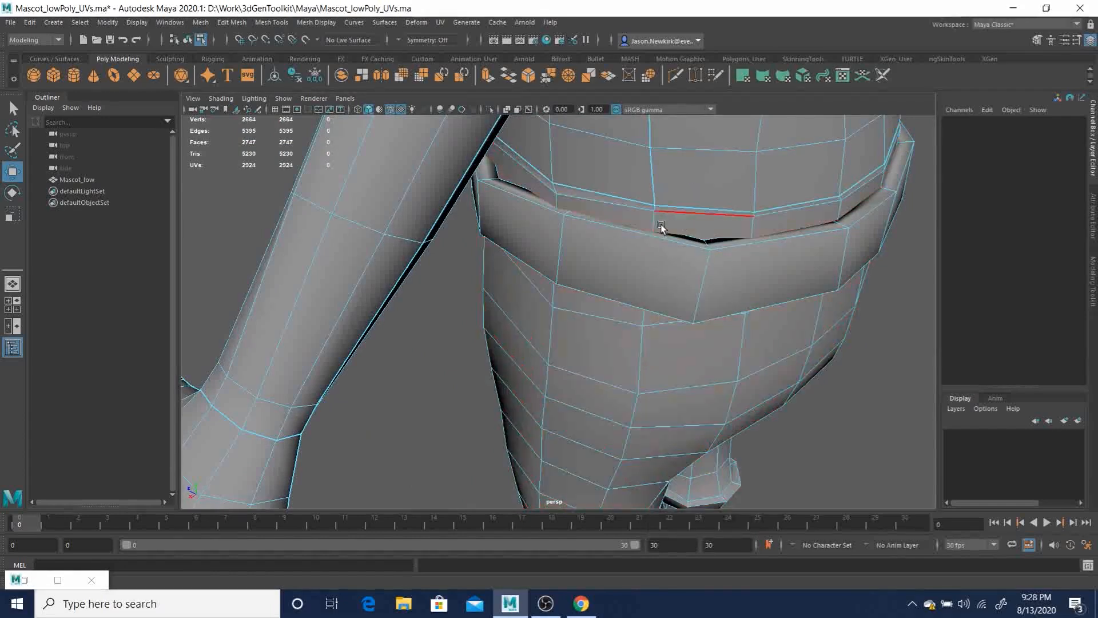
left_click(655, 209)
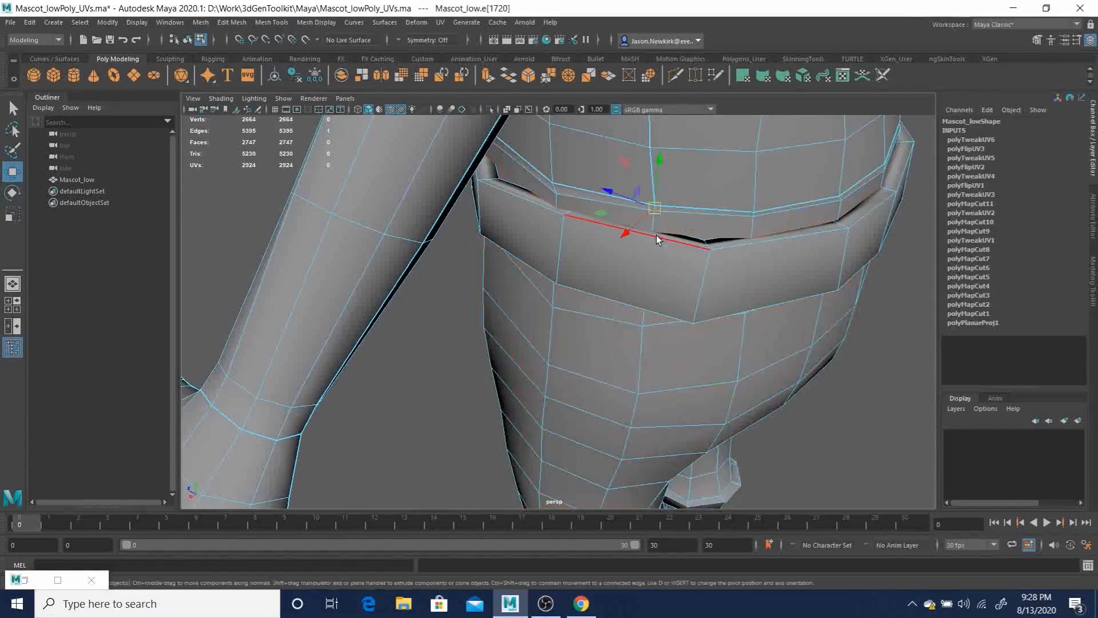
key("q")
key("ctrl+z")
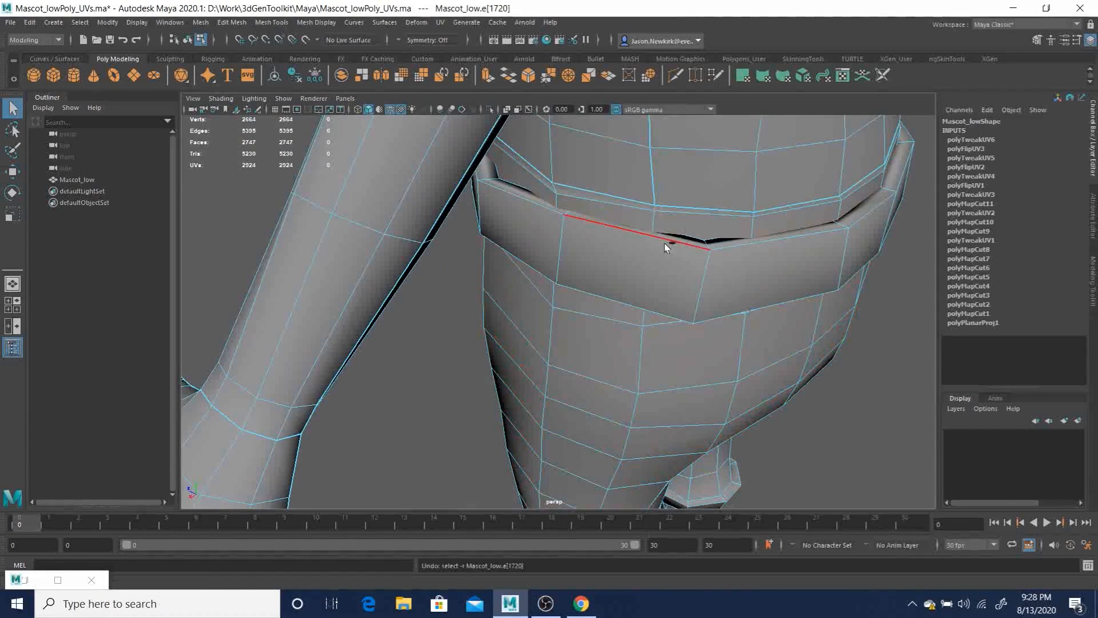
left_click(402, 44)
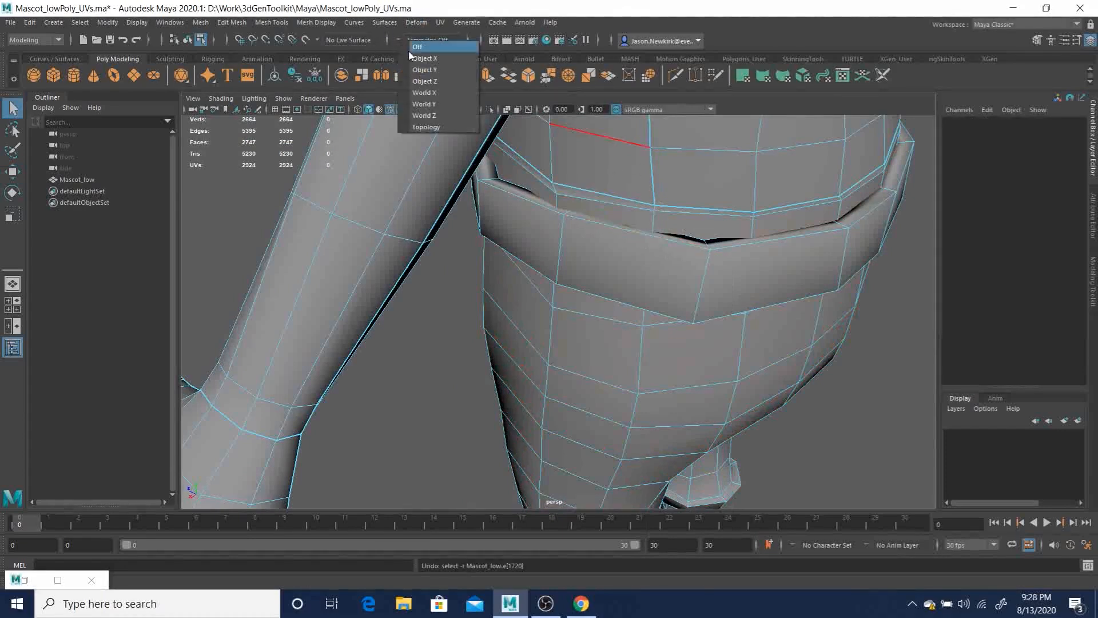
left_click(424, 59)
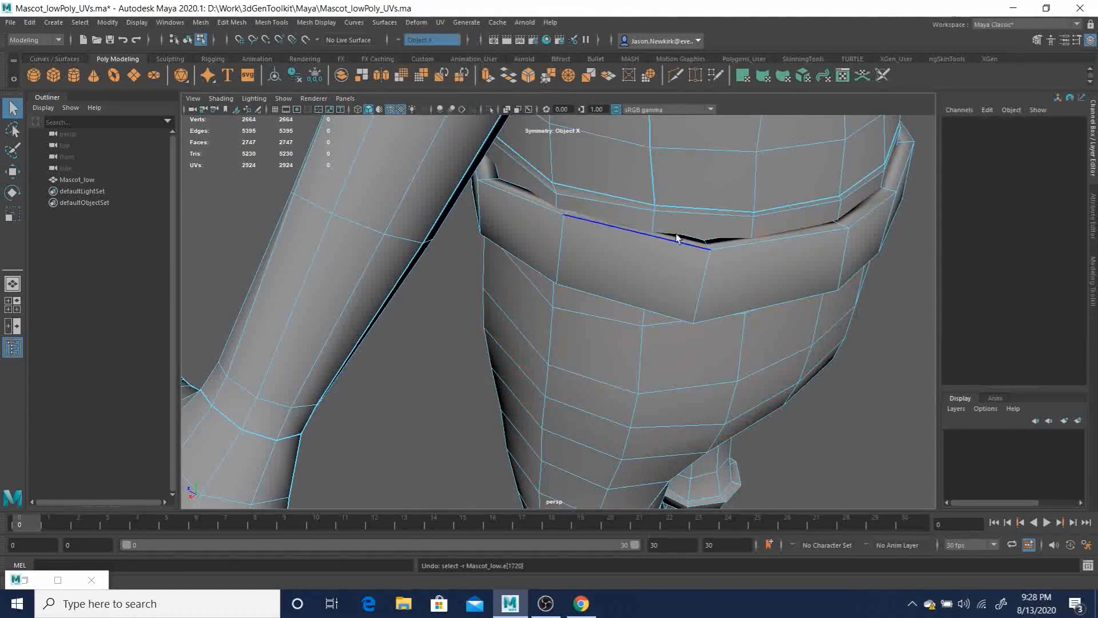
left_click(654, 205)
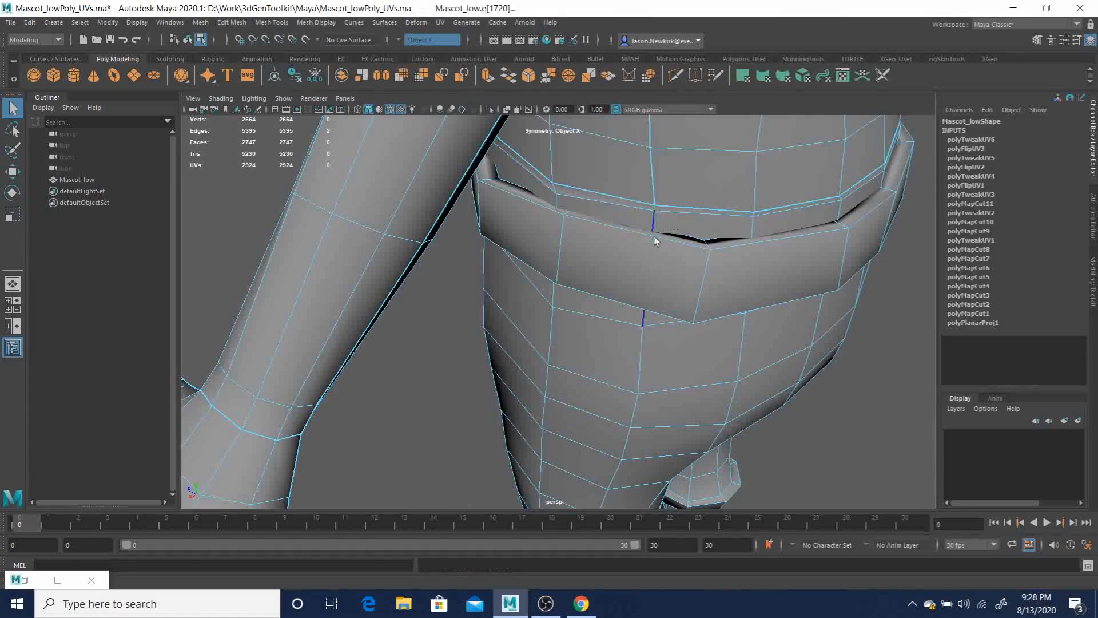
double_click(641, 348, "shift")
left_click_drag(684, 302, 801, 318, "alt")
right_click_drag(801, 319, 330, 159, "alt")
left_click_drag(671, 205, 522, 277, "alt")
key("ctrl+z")
key("ctrl+z")
- Select the vertical seam edge loops down the outer side of both trouser legs
left_click_drag(601, 285, 738, 262, "alt")
right_click_drag(562, 201, 824, 306, "alt")
middle_click_drag(540, 143, 544, 461, "alt")
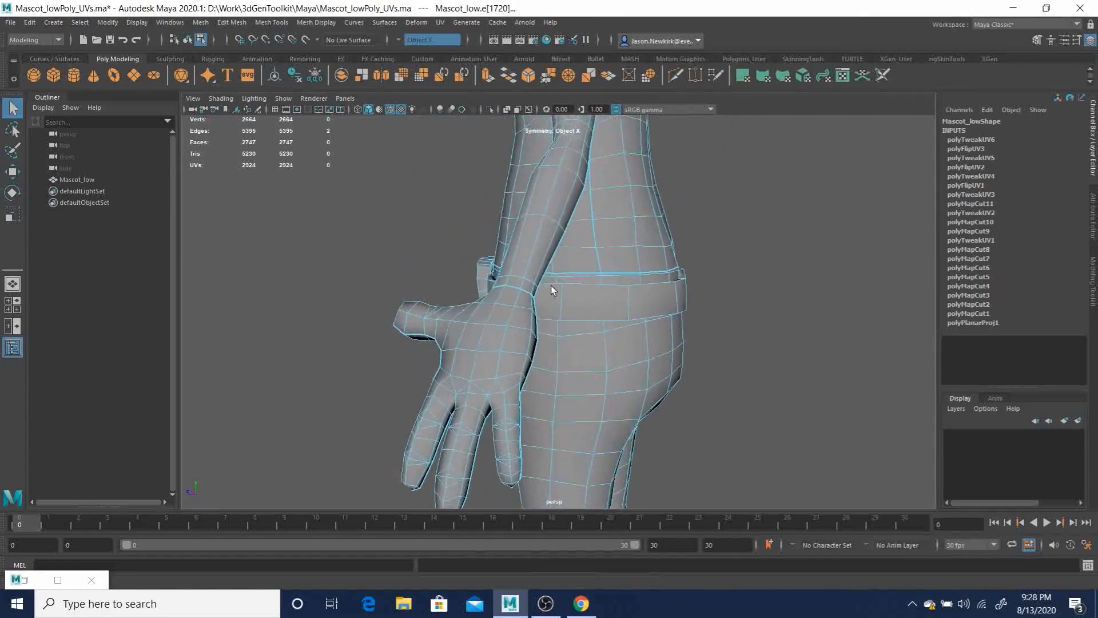
left_click_drag(551, 286, 538, 314, "alt")
right_click_drag(537, 314, 841, 343, "alt")
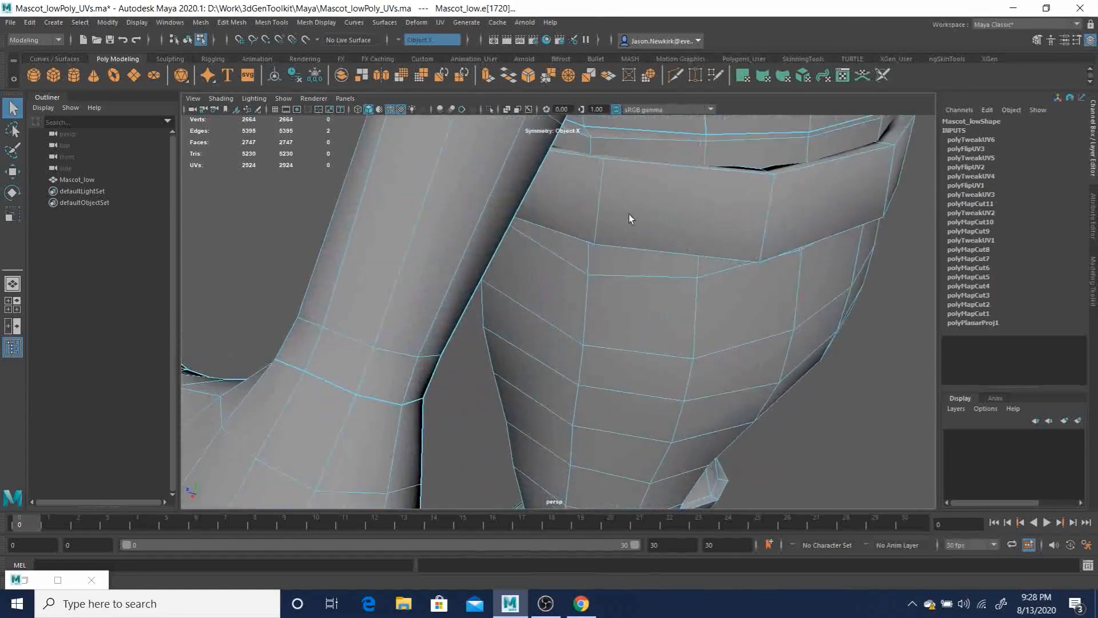
middle_click_drag(629, 213, 635, 299, "alt")
left_click_drag(635, 299, 606, 300, "alt")
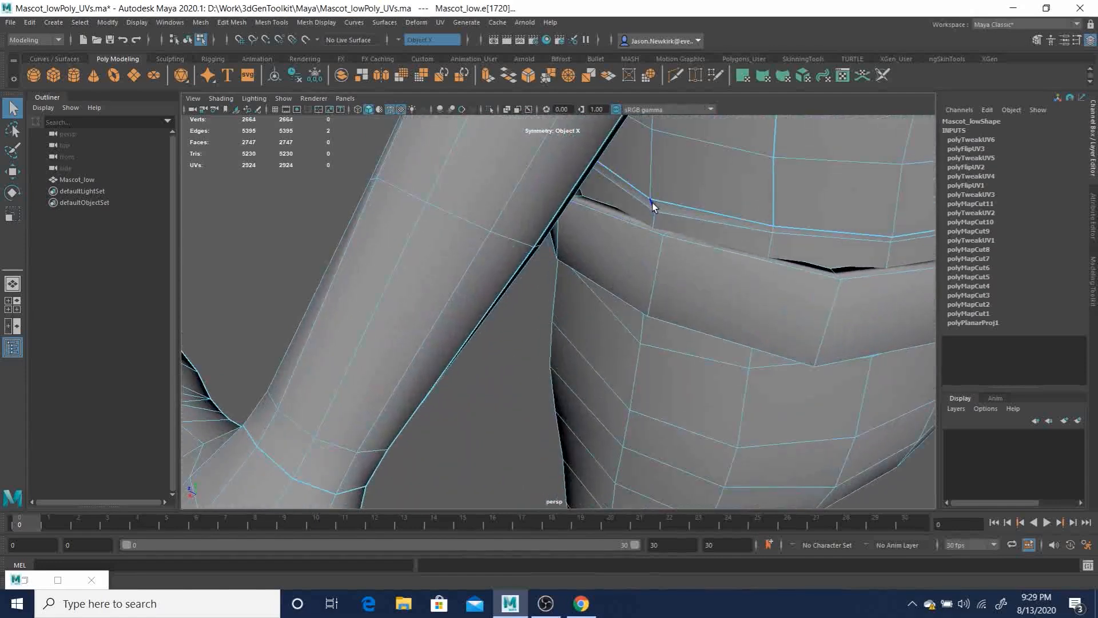
double_click(635, 386, "shift")
middle_click_drag(661, 436, 705, 178, "alt")
left_click_drag(705, 177, 658, 280, "alt")
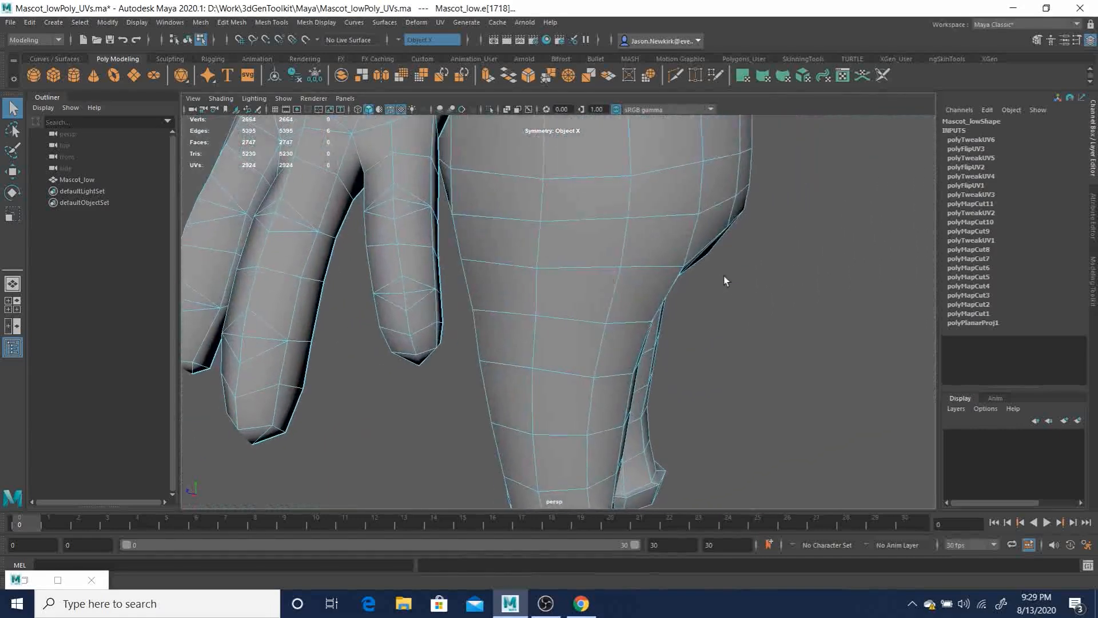
left_click_drag(643, 328, 606, 367, "alt")
middle_click_drag(619, 296, 623, 260, "alt")
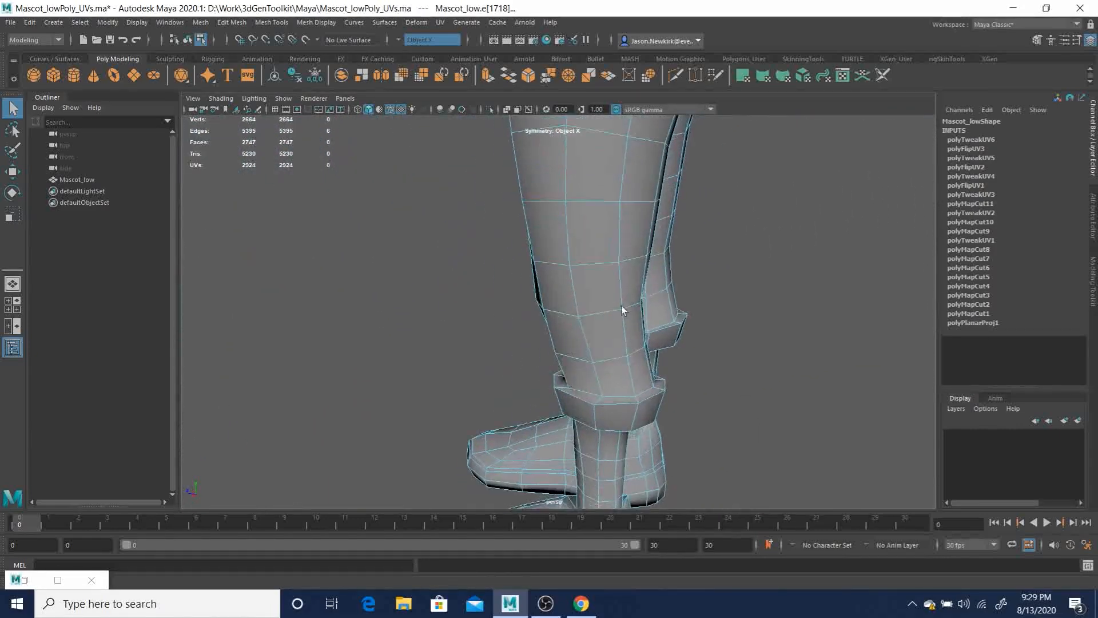
double_click(599, 381)
right_click_drag(609, 393, 576, 422, "alt")
- Add the edges across the trousers' crotch to the seam selection
middle_click_drag(577, 423, 654, 115, "alt")
left_click_drag(478, 387, 505, 346, "alt")
middle_click_drag(505, 346, 566, 223, "alt")
left_click_drag(509, 428, 518, 411, "alt")
middle_click_drag(463, 468, 626, 433, "alt")
double_click(497, 384, "shift")
right_click_drag(627, 434, 410, 369, "alt")
left_click_drag(410, 368, 541, 384, "alt")
middle_click_drag(323, 318, 595, 403, "alt")
left_click_drag(536, 290, 732, 393, "alt")
middle_click_drag(733, 392, 652, 380, "alt")
left_click_drag(652, 380, 595, 355, "alt")
left_click(575, 315, "shift")
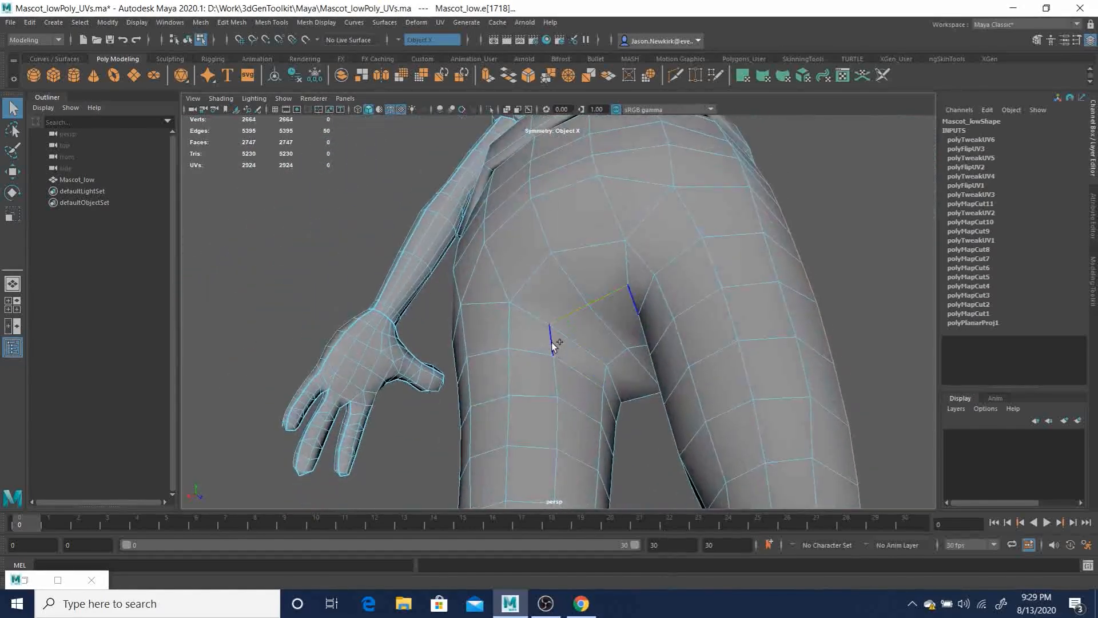
- Complete the trouser seam selection along the inner side of both legs
middle_click_drag(568, 425, 579, 200, "alt")
left_click_drag(584, 311, 675, 226, "alt")
double_click(541, 260, "shift")
middle_click_drag(675, 225, 610, 489, "alt")
left_click_drag(634, 208, 689, 240, "alt")
right_click_drag(689, 240, 422, 199, "alt")
left_click_drag(422, 199, 312, 249, "alt")
right_click_drag(498, 276, 600, 283, "alt")
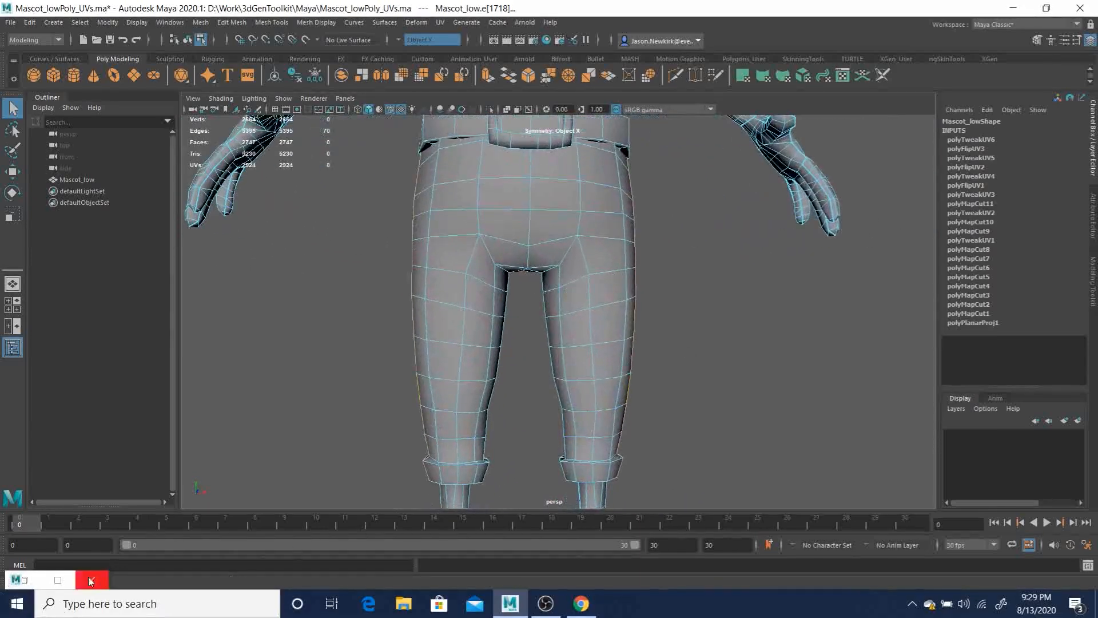
- Cut the trousers' UVs along the selected seams in the UV Editor and move both resulting shells apart into clear space
left_click(61, 581)
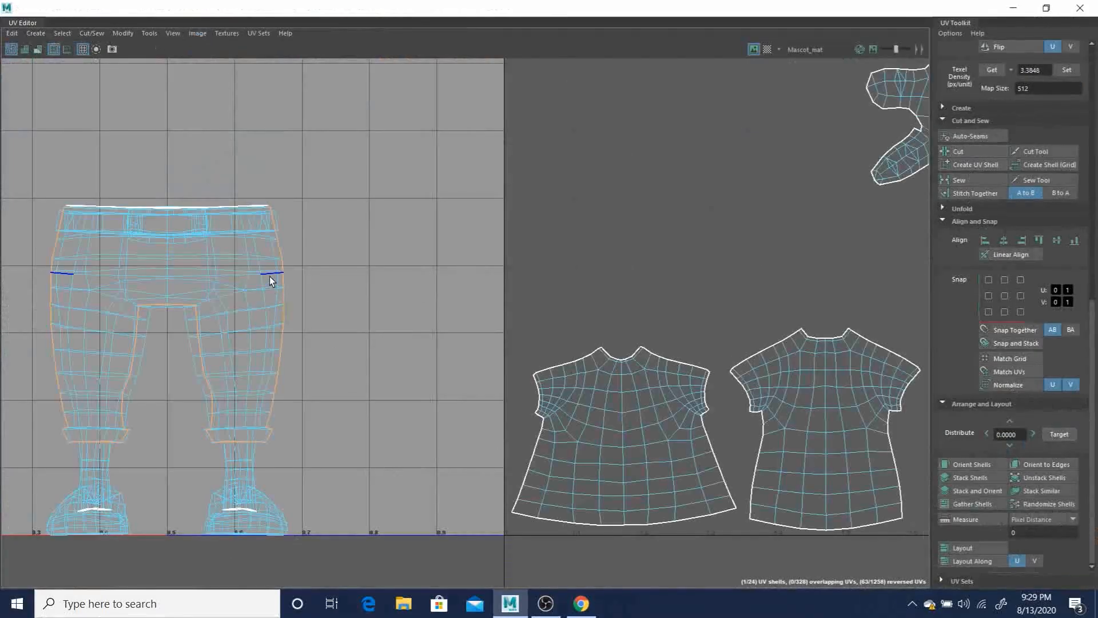
right_click_drag(271, 280, 227, 261)
left_click(228, 260)
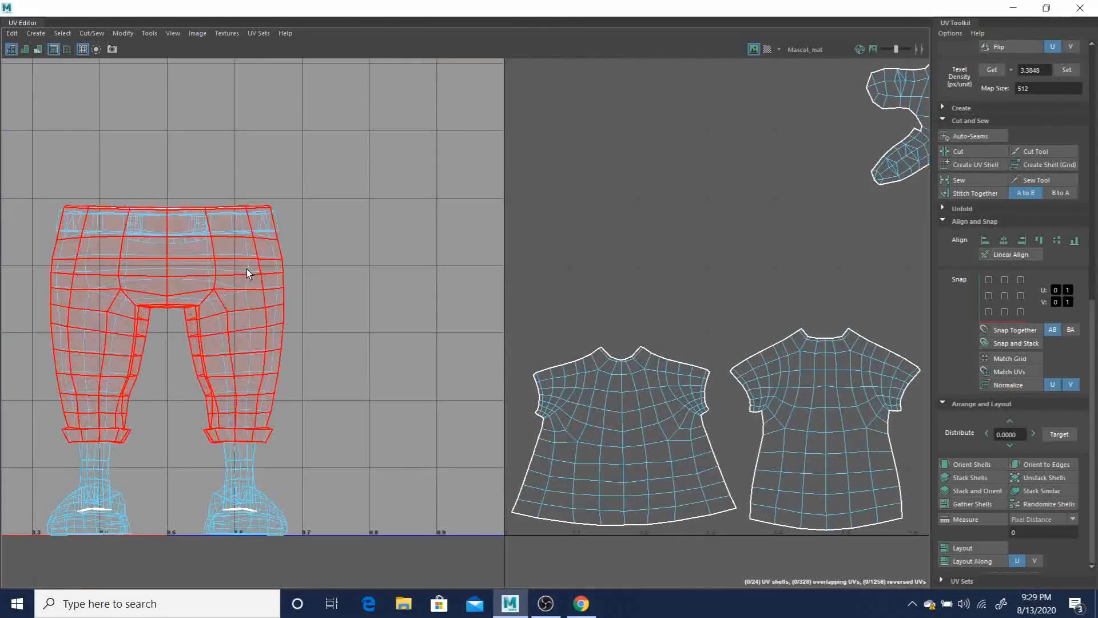
key("w")
left_click_drag(156, 325, 441, 190)
left_click(228, 295)
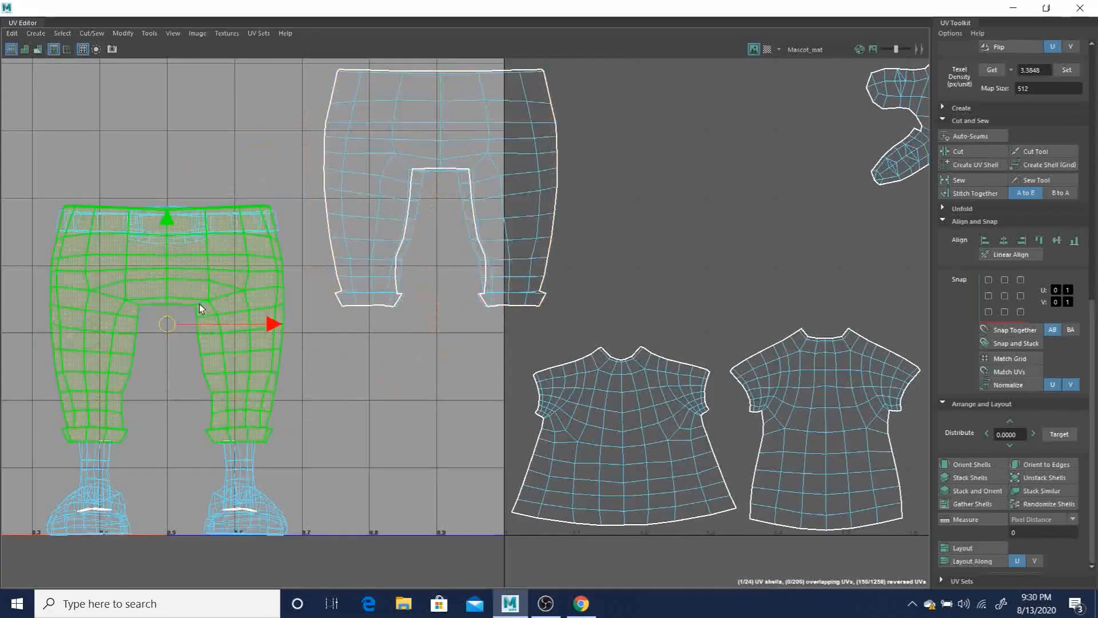
left_click_drag(180, 322, 707, 198)
- Unfold the trouser shell in the second UV tile and rotate it upright with the waist at the top
right_click(708, 190, "shift")
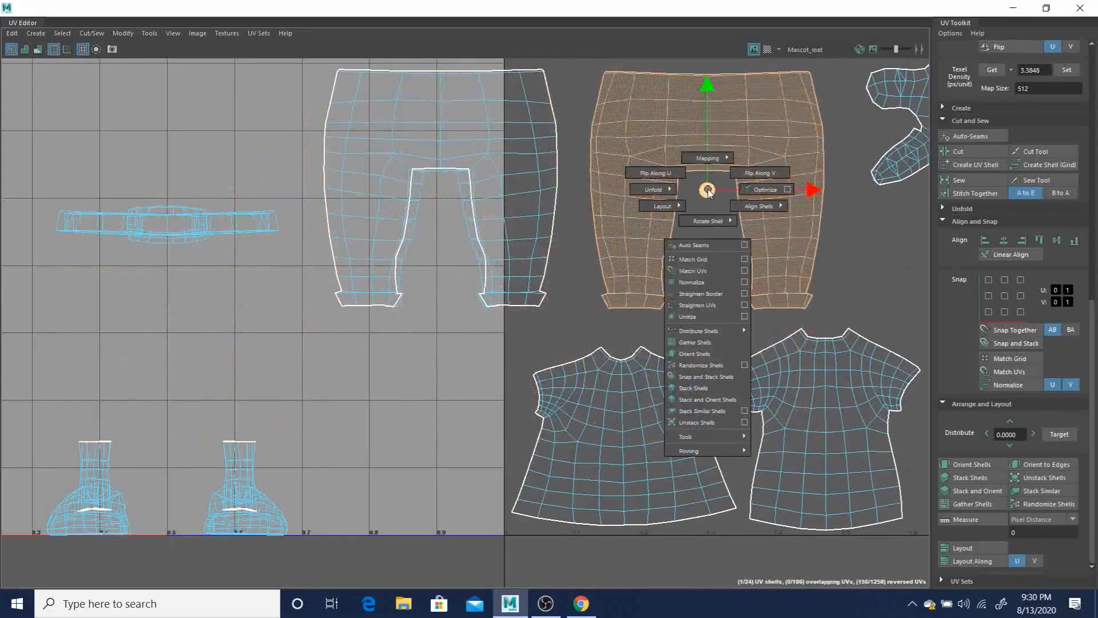
mouse_move(639, 196)
left_click(572, 195)
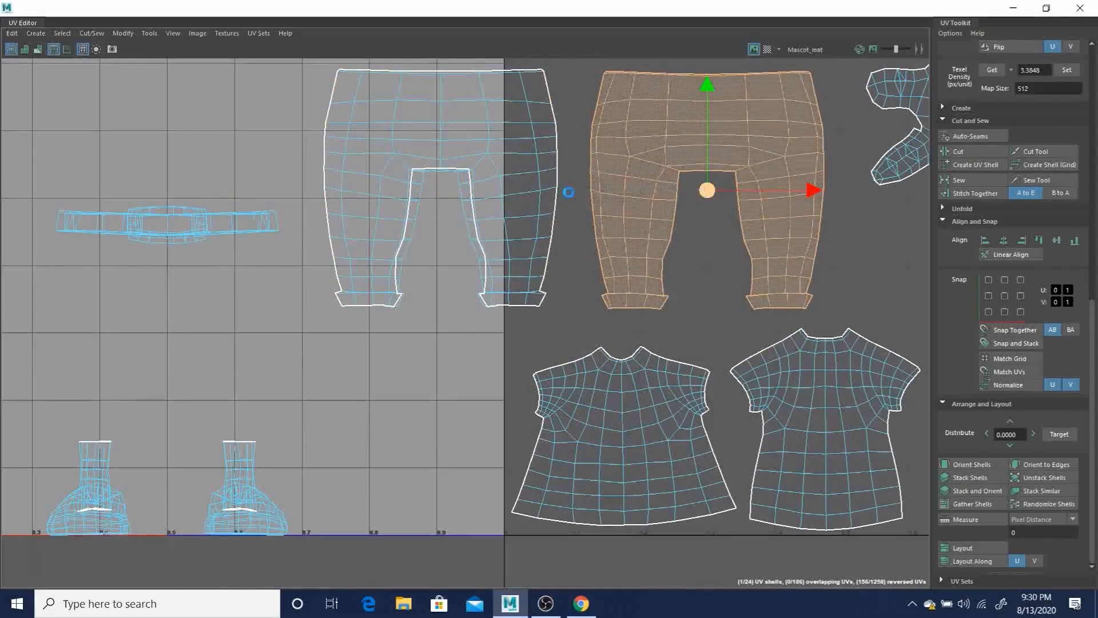
key("r")
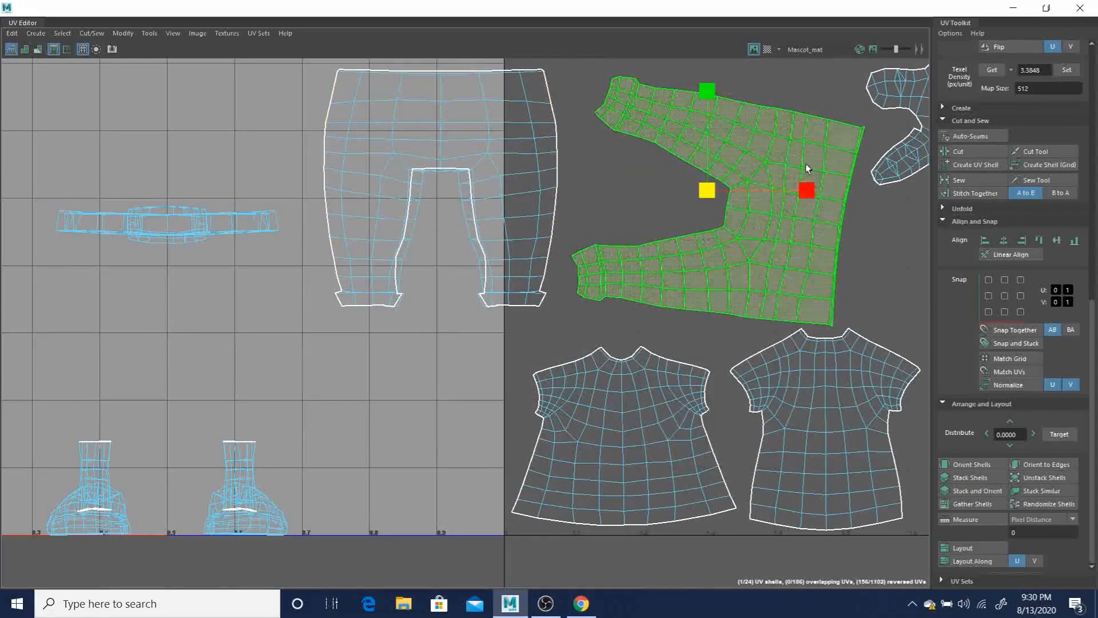
key("e")
left_click_drag(801, 159, 654, 91)
- Scale the unfolded trouser shell down uniformly and position it above the shirt shells
key("r")
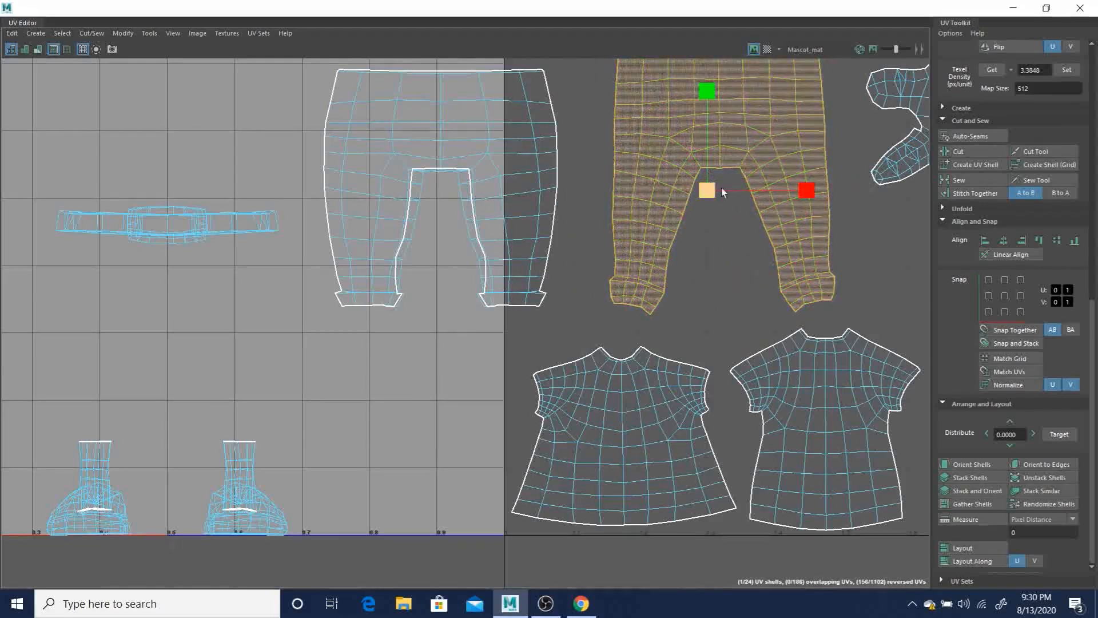
left_click_drag(707, 190, 657, 266)
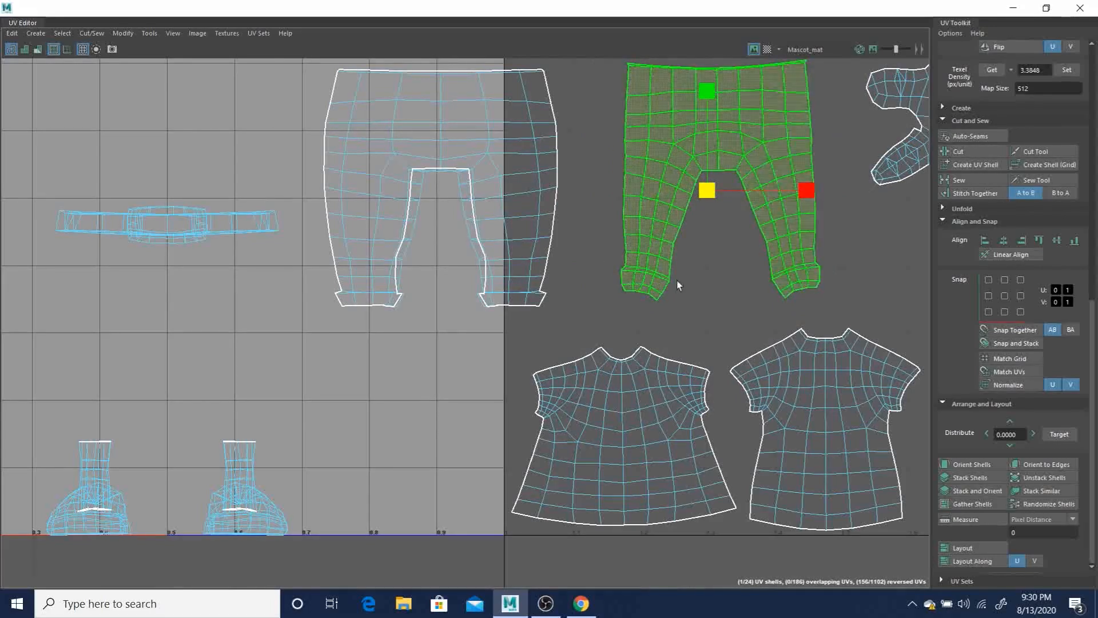
left_click(707, 89)
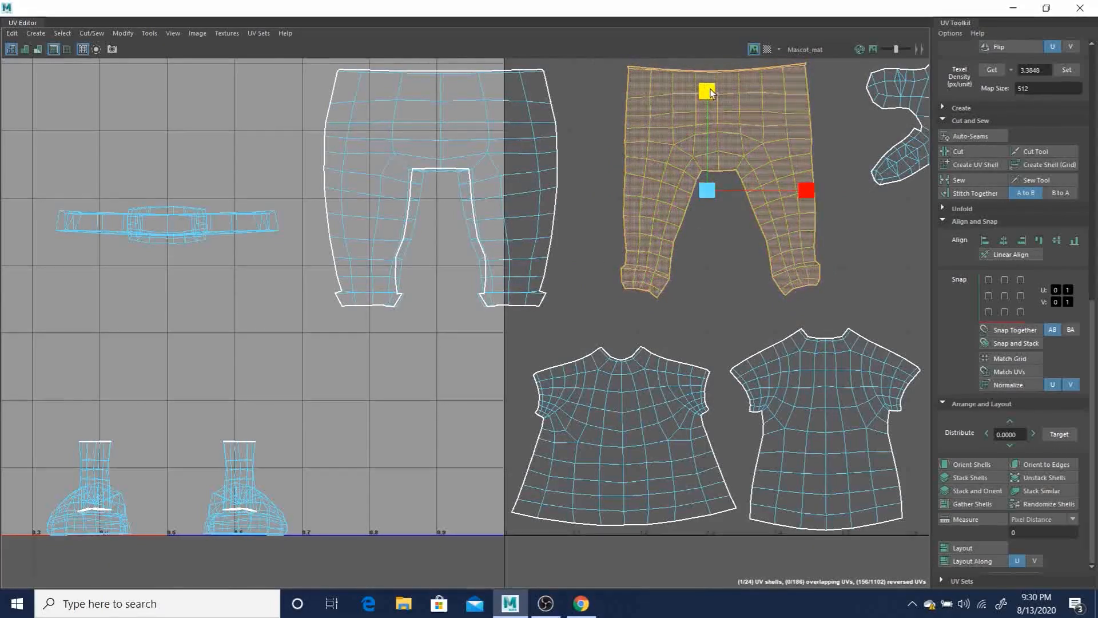
key("w")
mouse_move(711, 101)
left_mouse_down()
mouse_move(713, 137)
mouse_move(713, 122)
left_mouse_up()
right_click_drag(681, 129, 921, 275, "alt")
middle_click_drag(795, 152, 616, 321, "alt")
right_click_drag(548, 243, 961, 395, "alt")
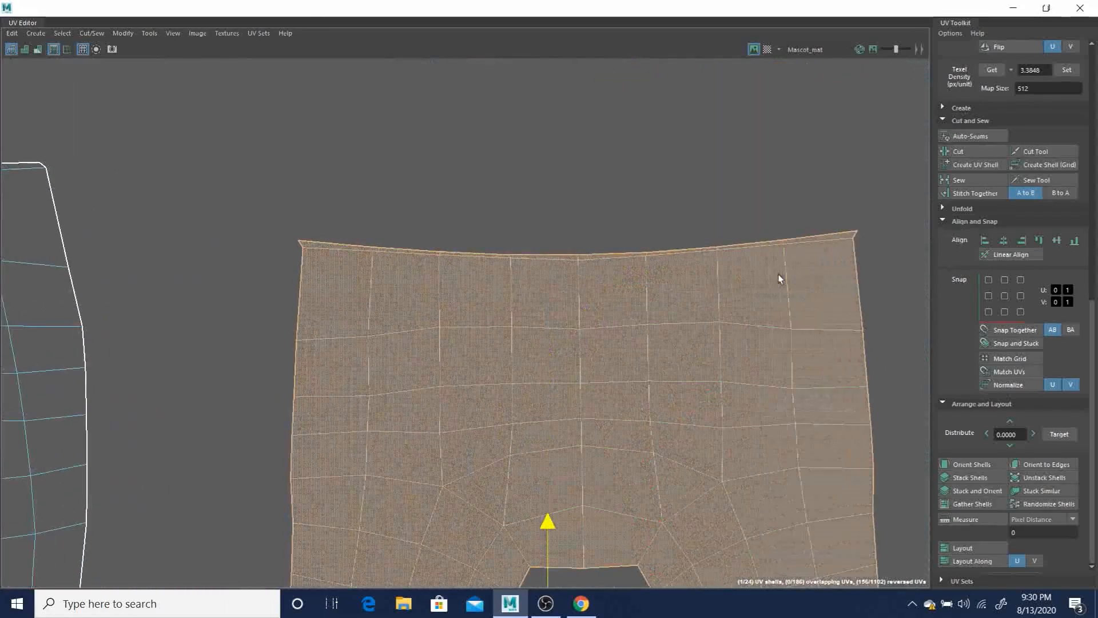
left_click(316, 256)
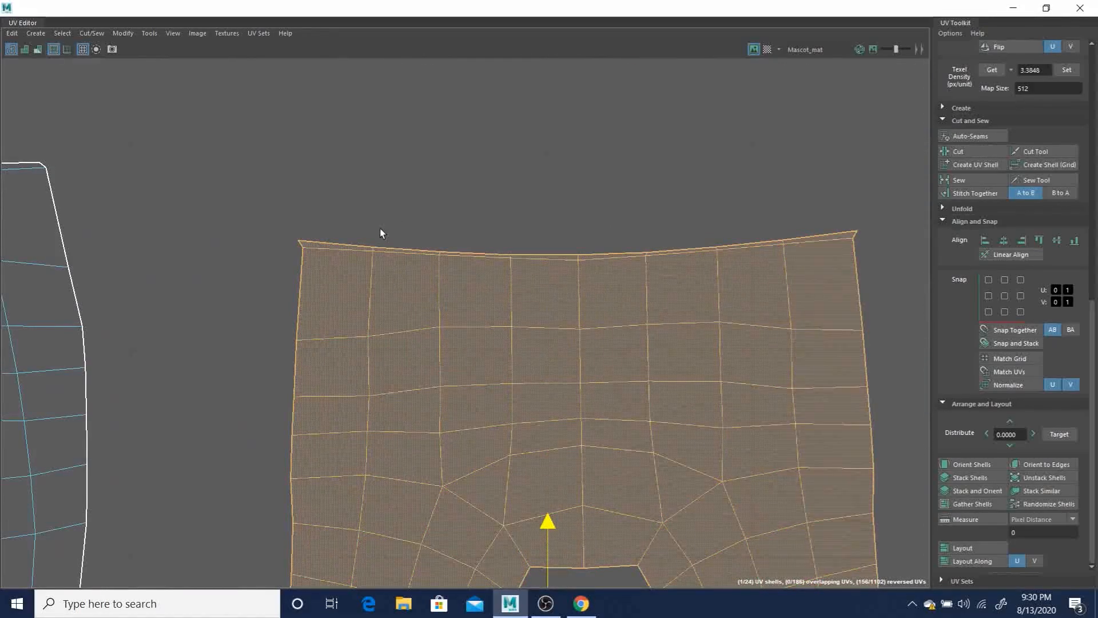
middle_click_drag(435, 290, 596, 212, "alt")
right_click_drag(577, 207, 551, 187, "alt")
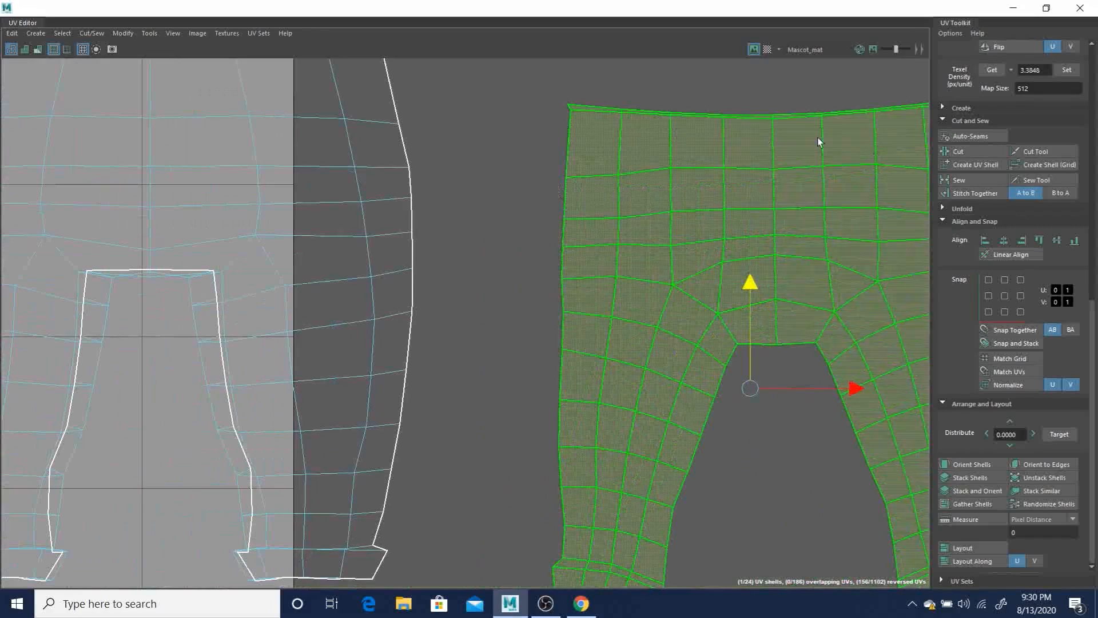
right_click_drag(744, 235, 365, 221, "alt")
middle_click_drag(708, 273, 564, 214, "alt")
left_click_drag(606, 271, 641, 235)
scroll(639, 235, "down", 3)
- Try to unfold the other trouser shell and narrow it horizontally
left_click(449, 160)
right_click_drag(424, 159, 335, 163, "shift")
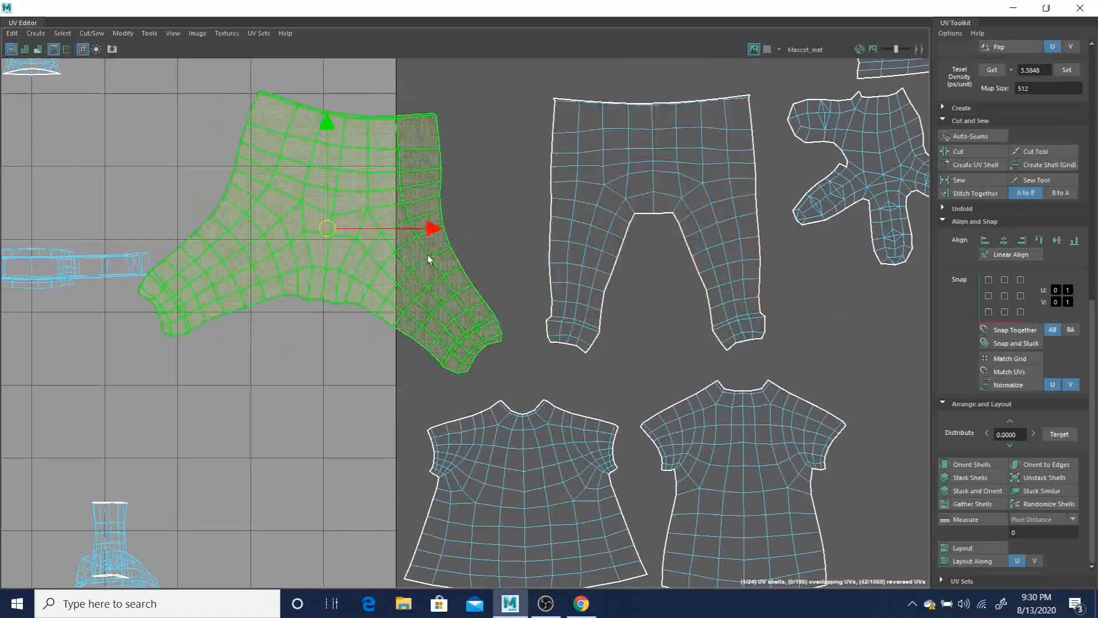
middle_click_drag(388, 261, 526, 228, "alt")
scroll(433, 207, "down", 1)
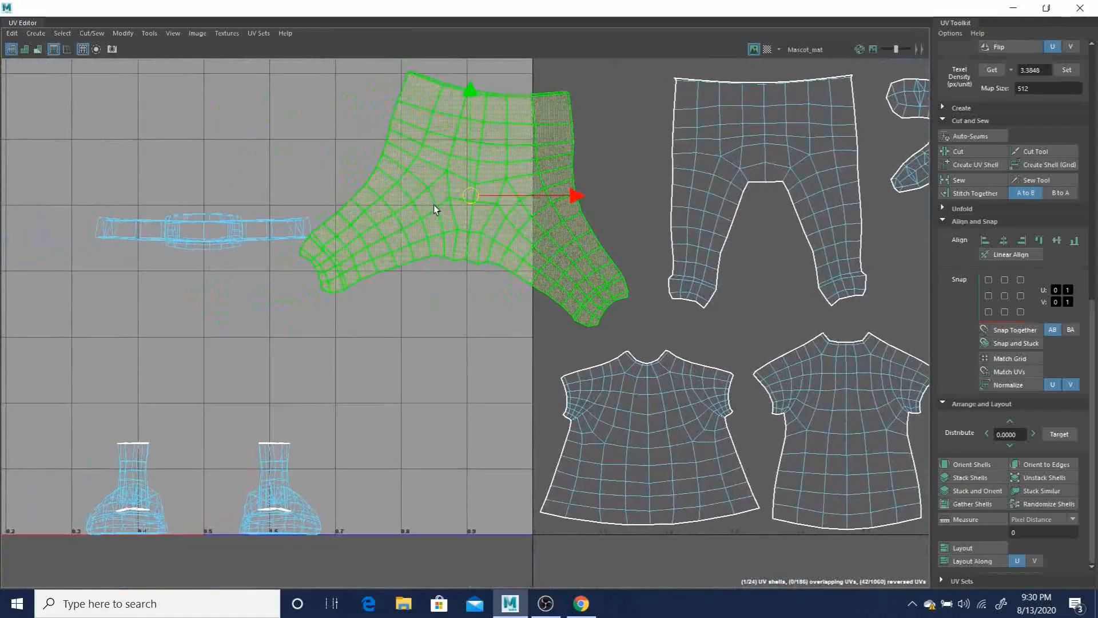
key("r")
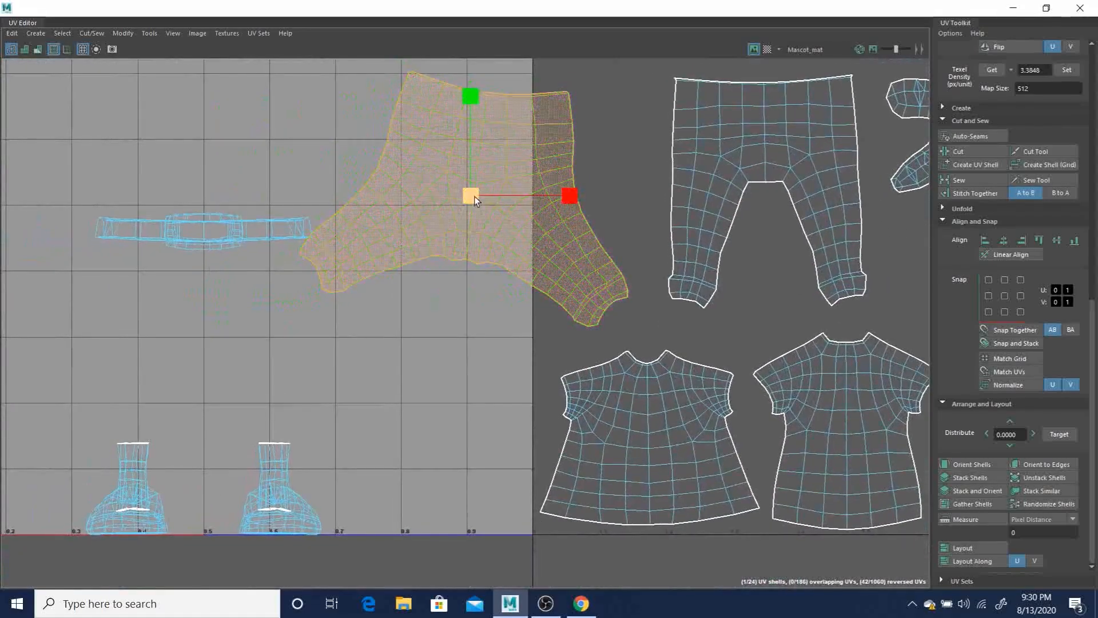
left_click_drag(569, 195, 553, 194)
key("ctrl+z")
key("ctrl+z")
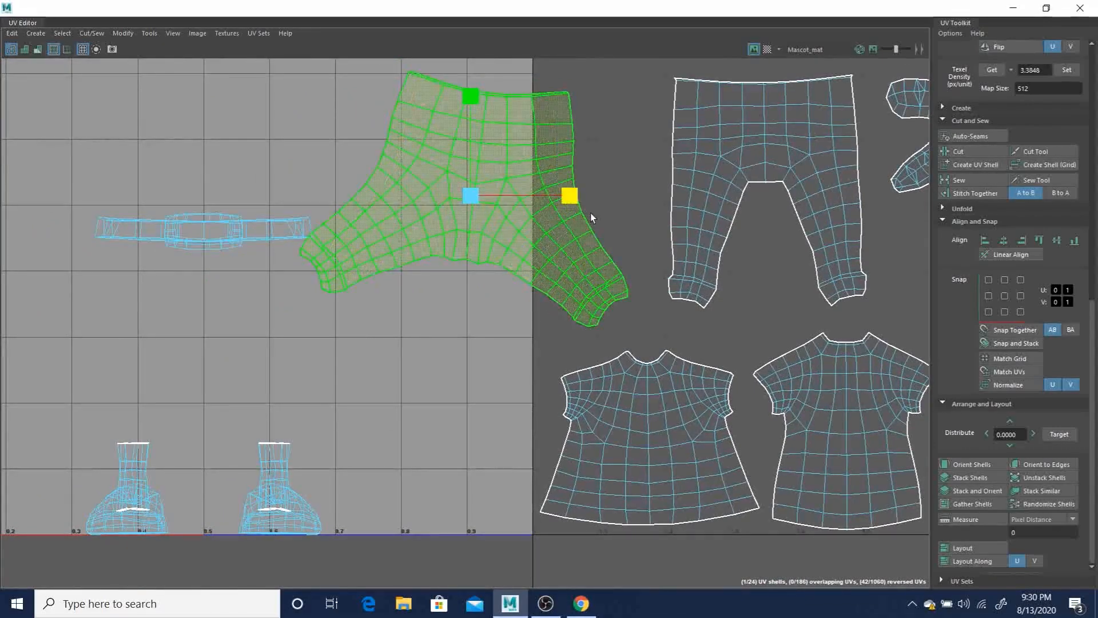
- Scale the projected trouser shell narrower along U while keeping its height
middle_click_drag(520, 187, 549, 210, "alt")
scroll(532, 204, "up", 2)
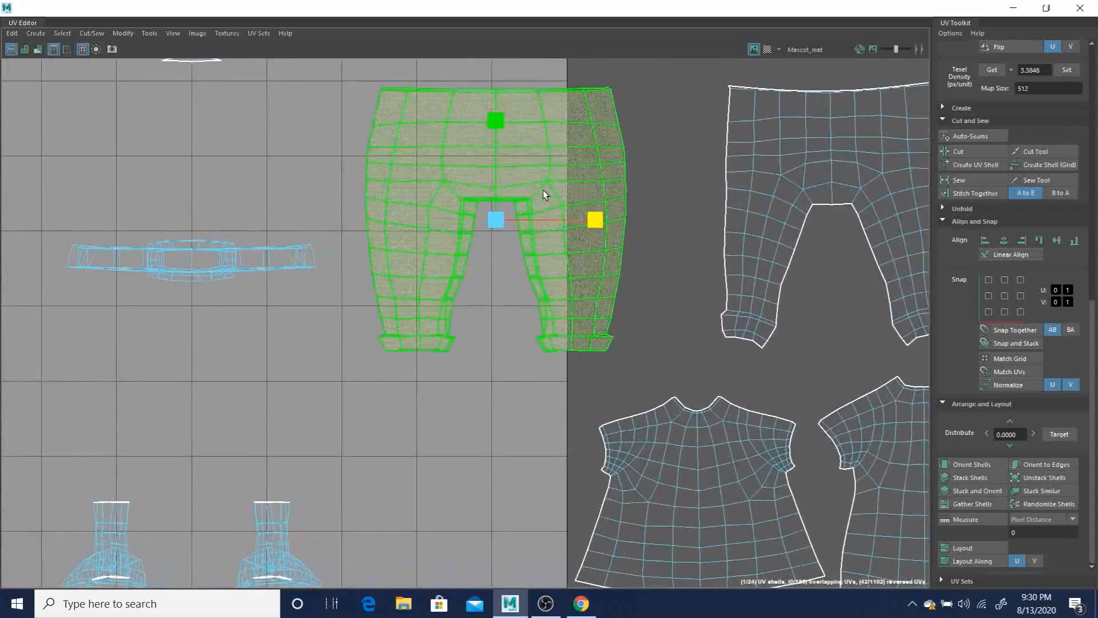
left_click_drag(604, 218, 566, 217)
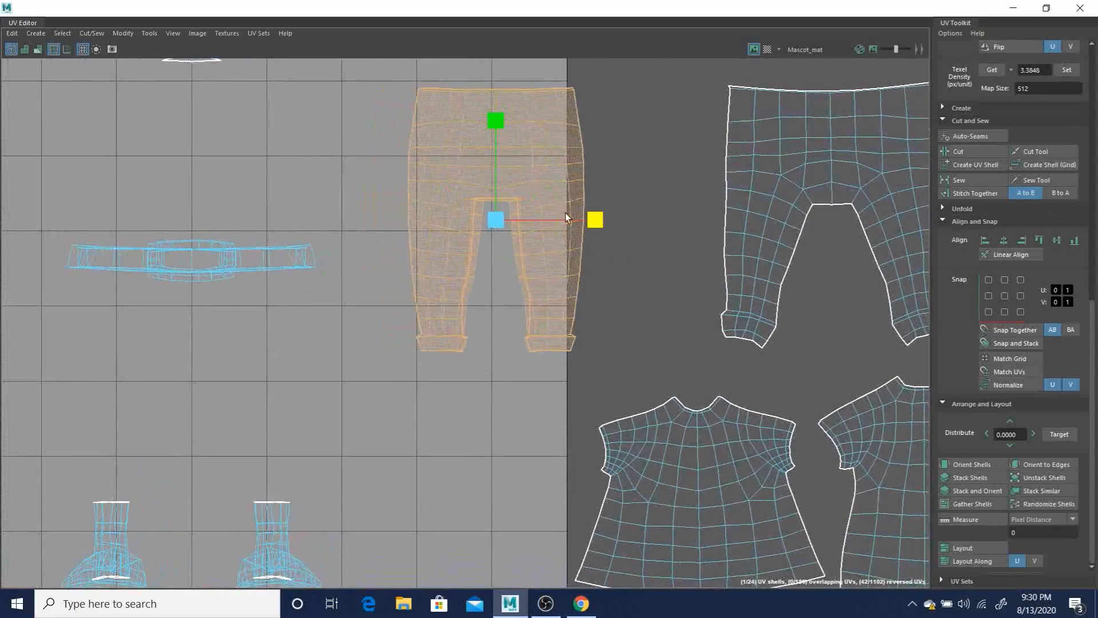
- Try to unfold the narrowed trouser shell in both directions at once
right_click(553, 141, "shift")
right_click_drag(553, 141, 496, 143, "shift")
right_click_drag(416, 146, 426, 146, "shift")
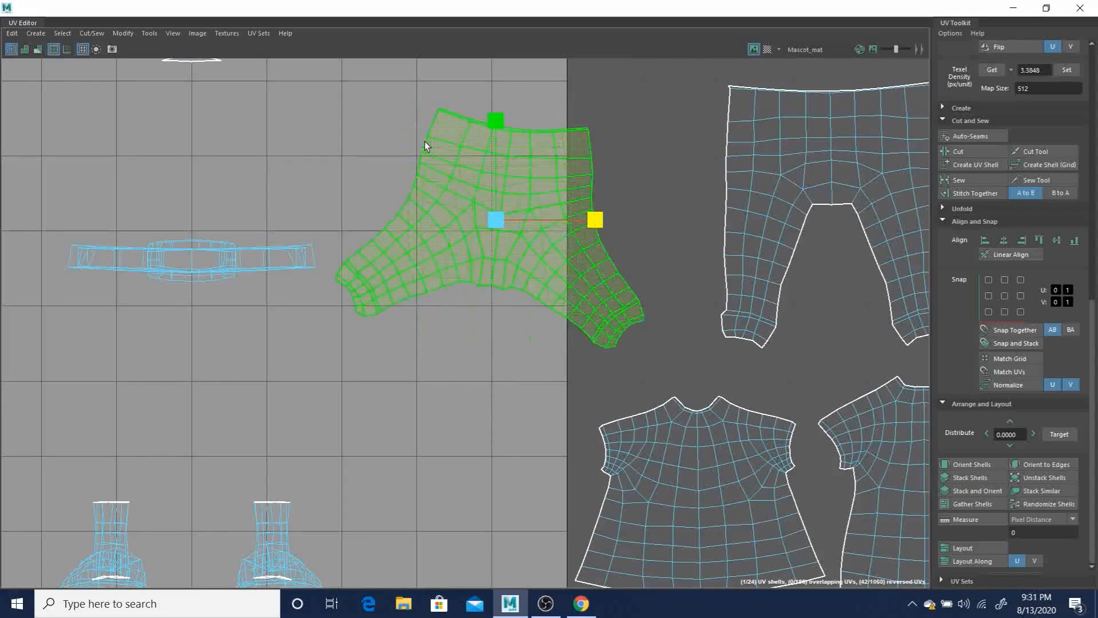
key("ctrl+z")
- Unfold the narrowed trouser shell in the vertical direction only, followed by the horizontal direction only
right_click_drag(542, 175, 439, 192, "shift")
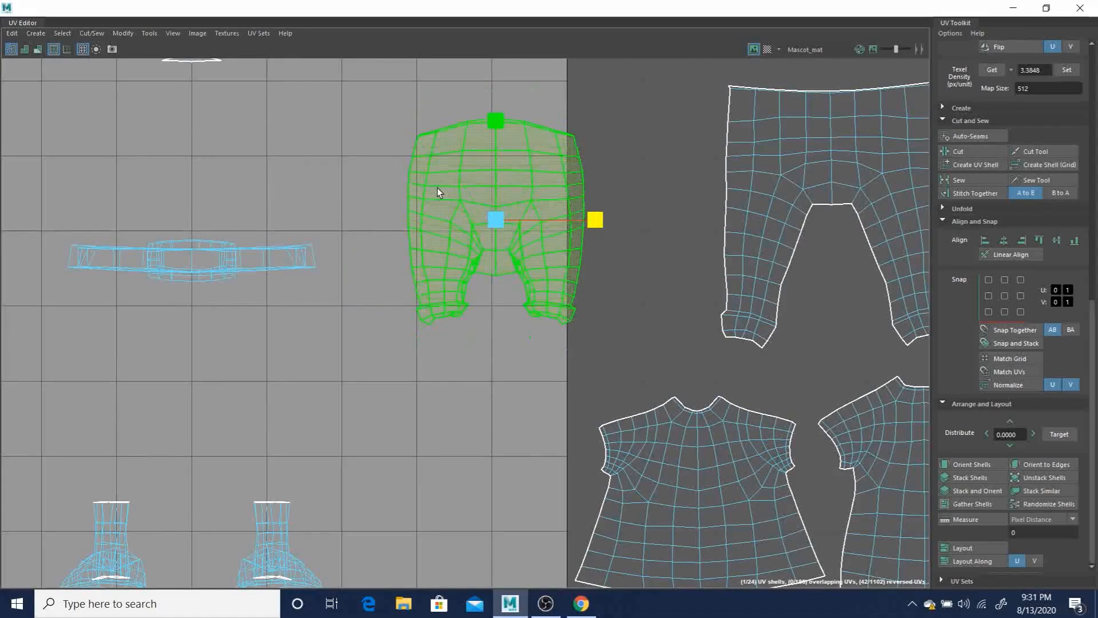
scroll(551, 204, "up", 3)
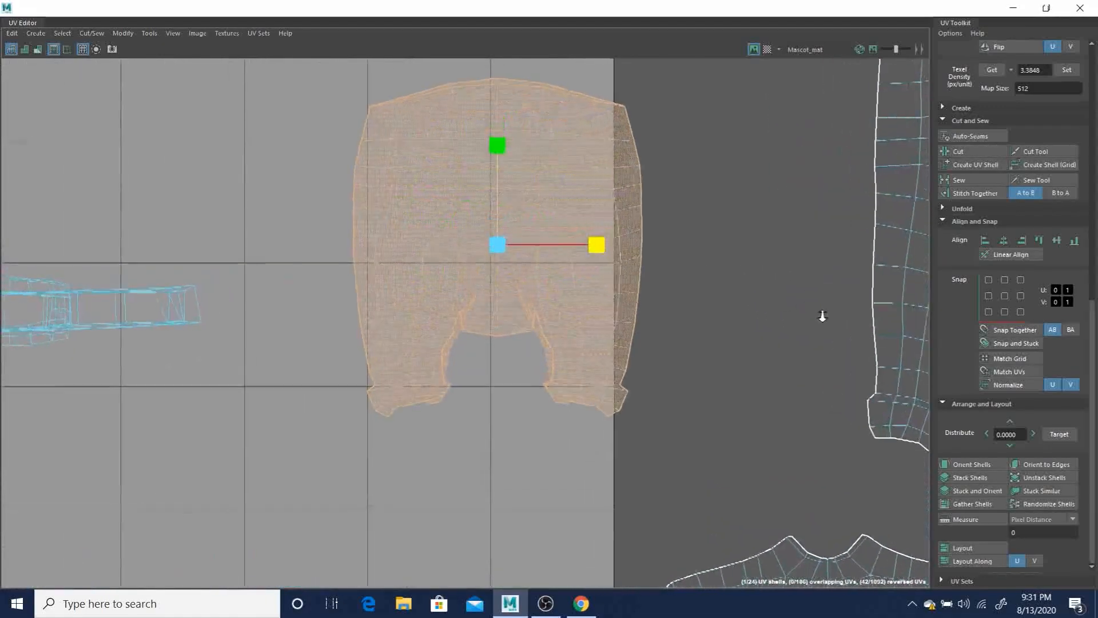
middle_click_drag(645, 210, 632, 166, "alt")
right_click_drag(590, 216, 527, 220, "shift")
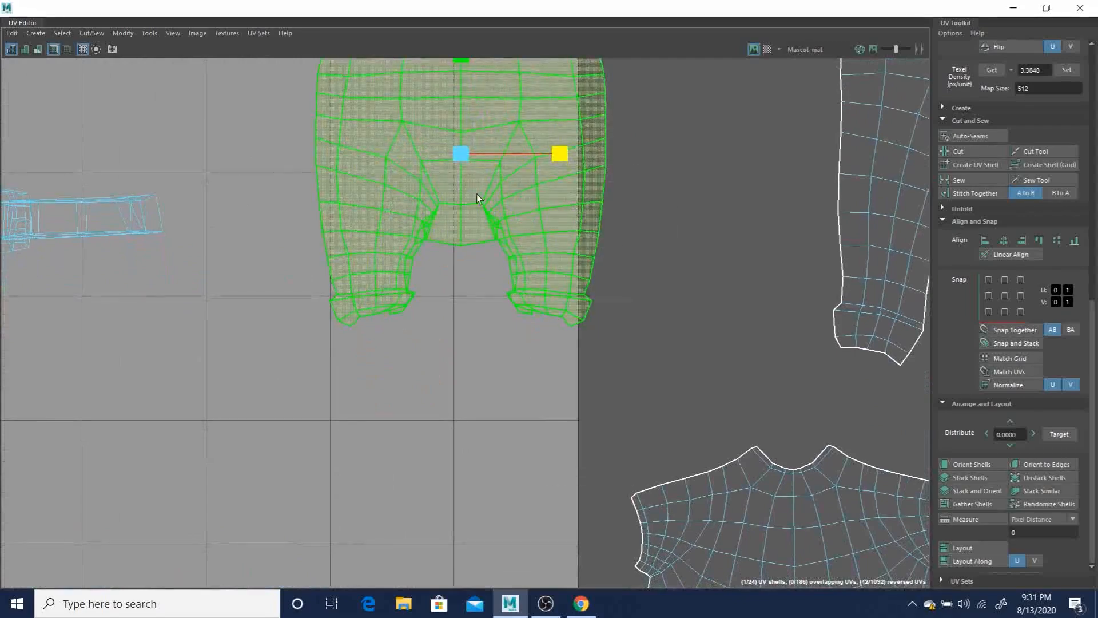
scroll(596, 200, "down", 1)
middle_click_drag(564, 208, 620, 294, "alt")
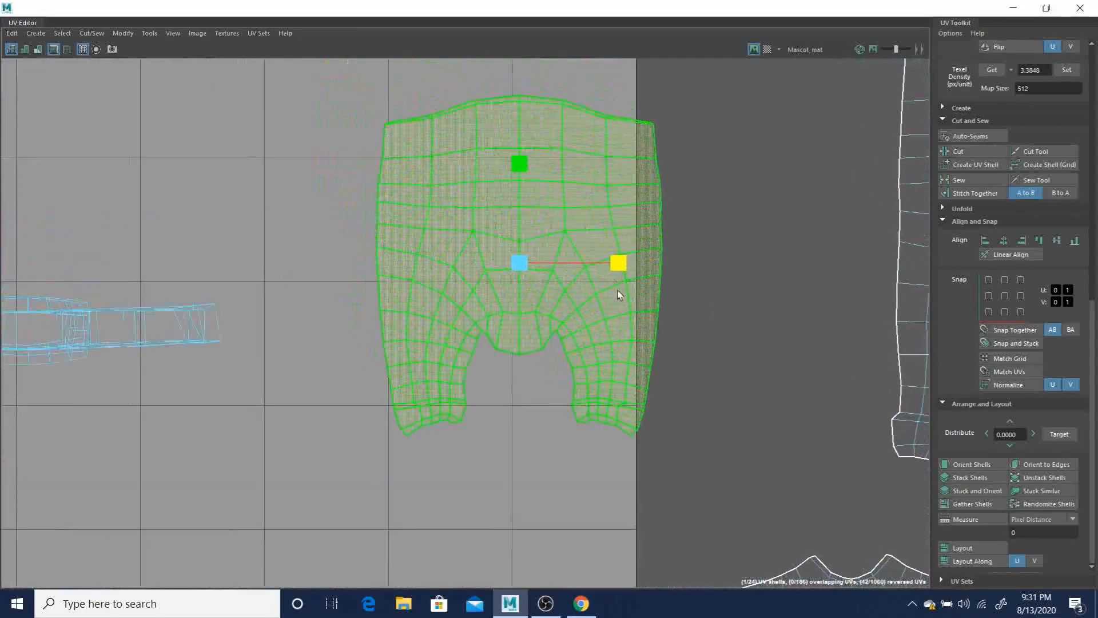
- Stretch the trouser shell slightly in height and unfold it fully into a symmetrical shape
middle_click_drag(673, 246, 493, 214, "alt")
middle_click_drag(569, 203, 628, 236, "alt")
left_click_drag(418, 167, 421, 150)
right_click_drag(483, 187, 358, 185, "shift")
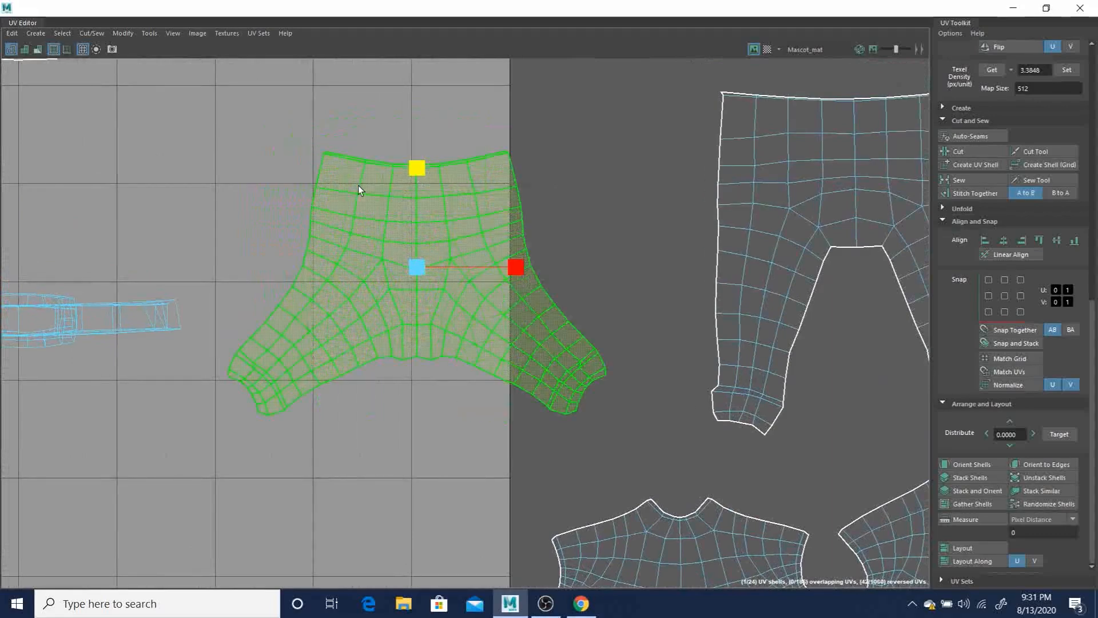
middle_click_drag(480, 291, 526, 201, "alt")
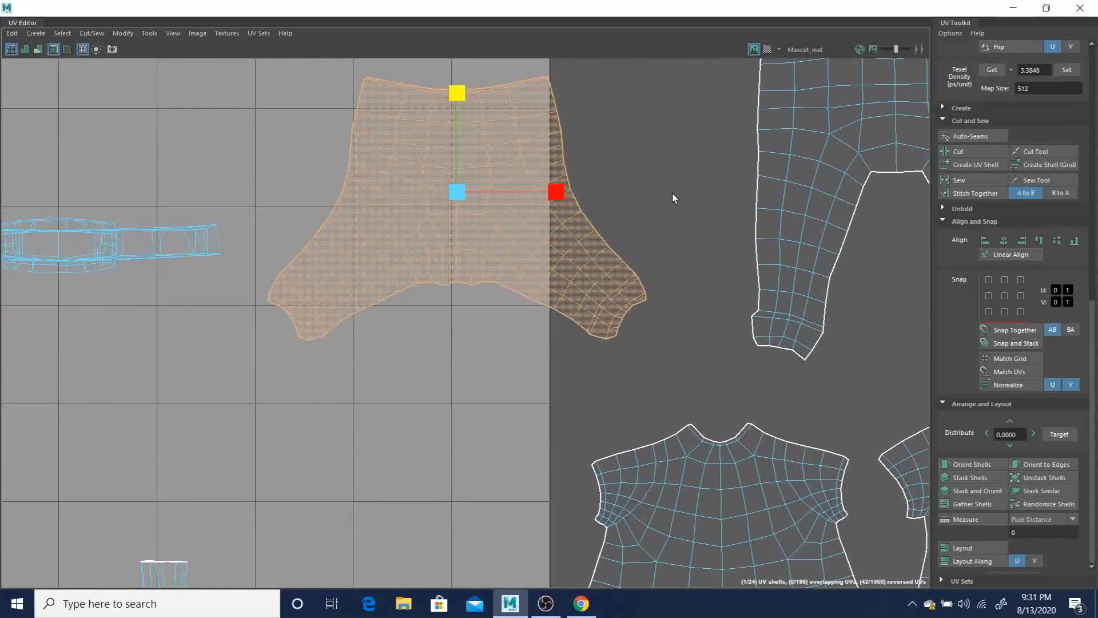
- Select the leg UVs below the hips on both sides of the splayed trouser shell, ready for transforming
left_click(598, 189)
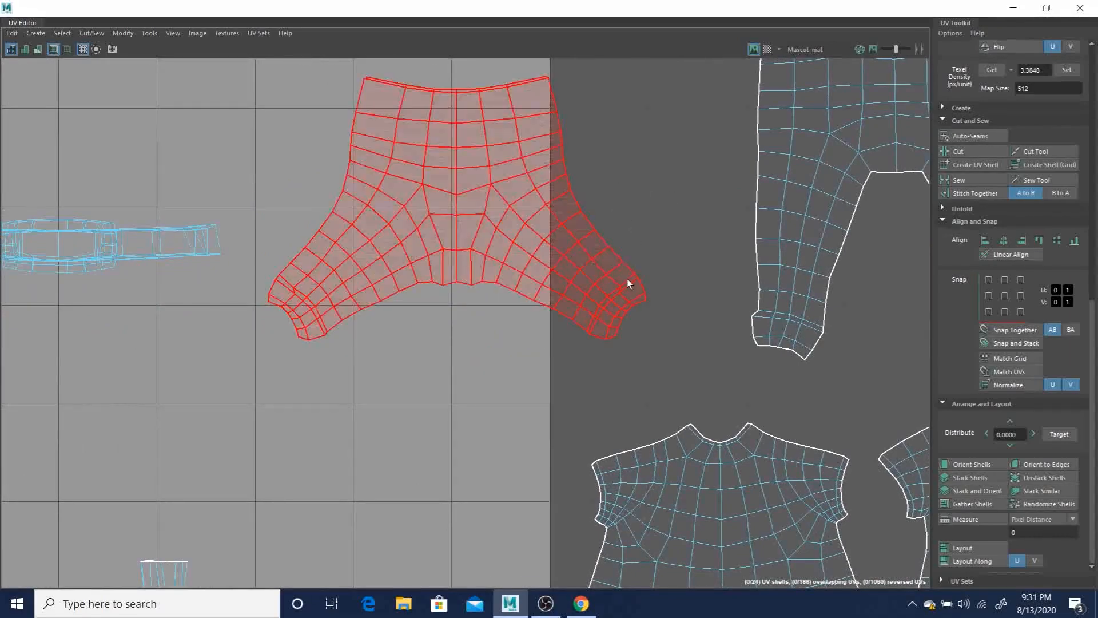
right_click_drag(598, 279, 643, 263)
left_click_drag(582, 184, 553, 221)
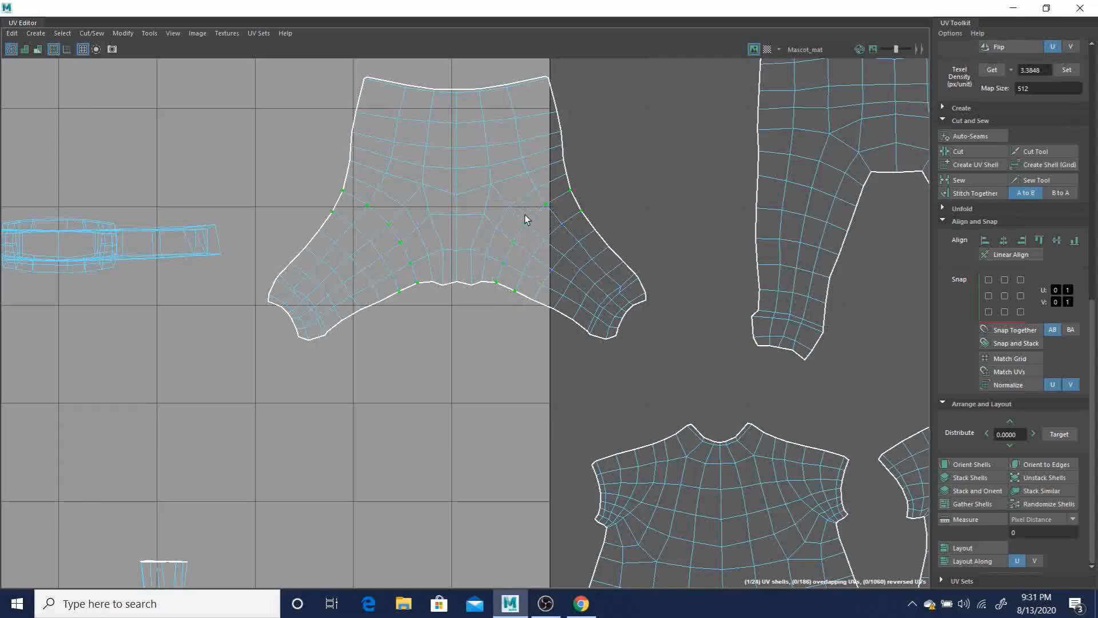
left_click_drag(674, 353, 674, 354)
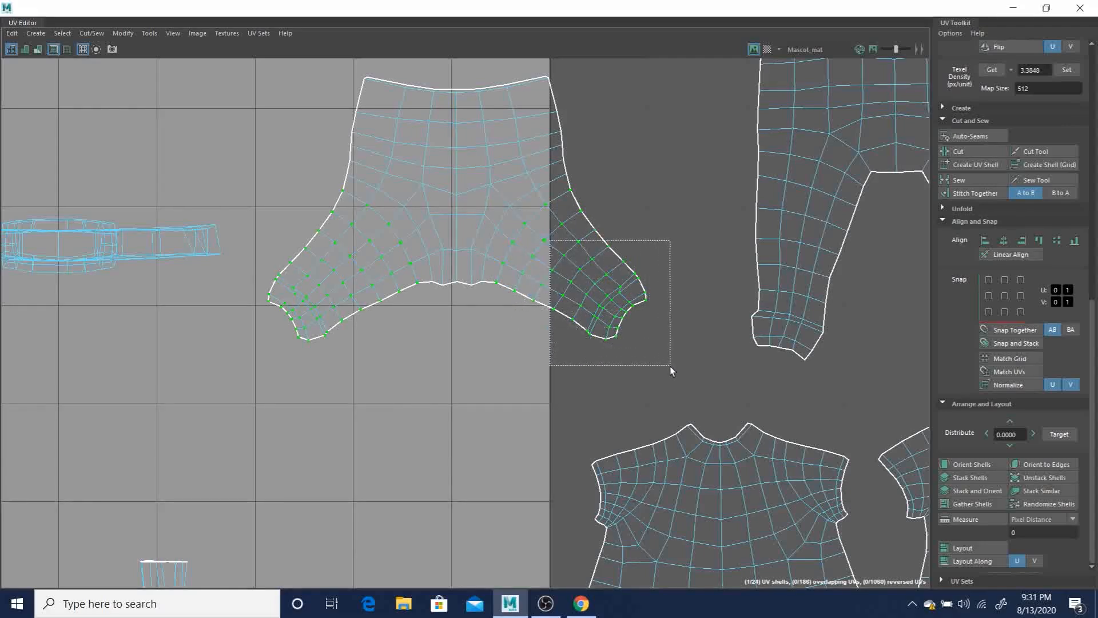
key("r")
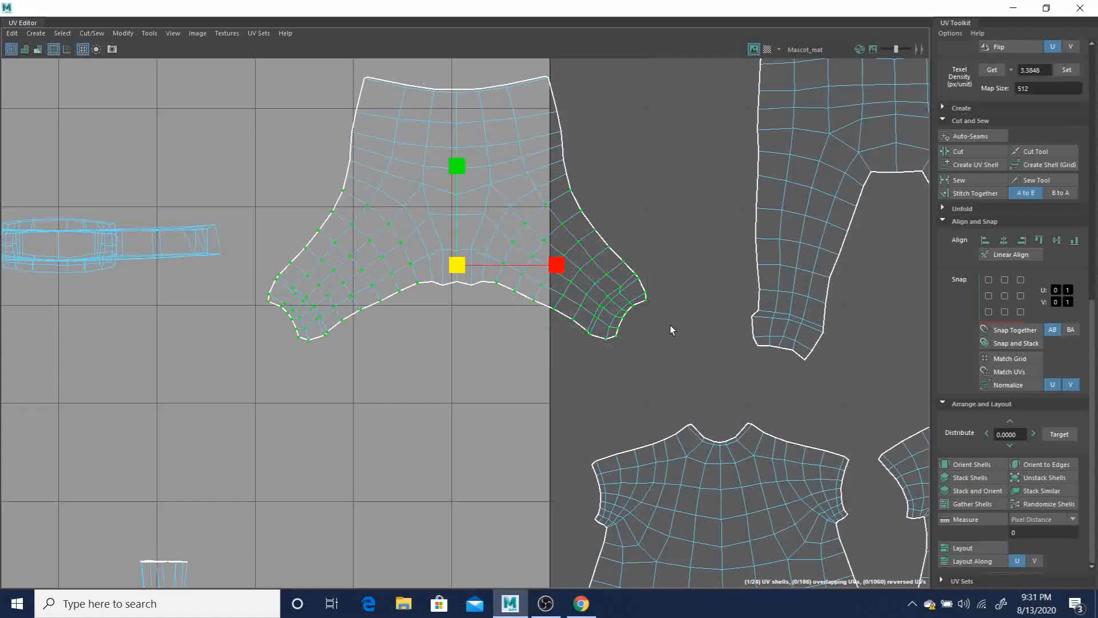
key("e")
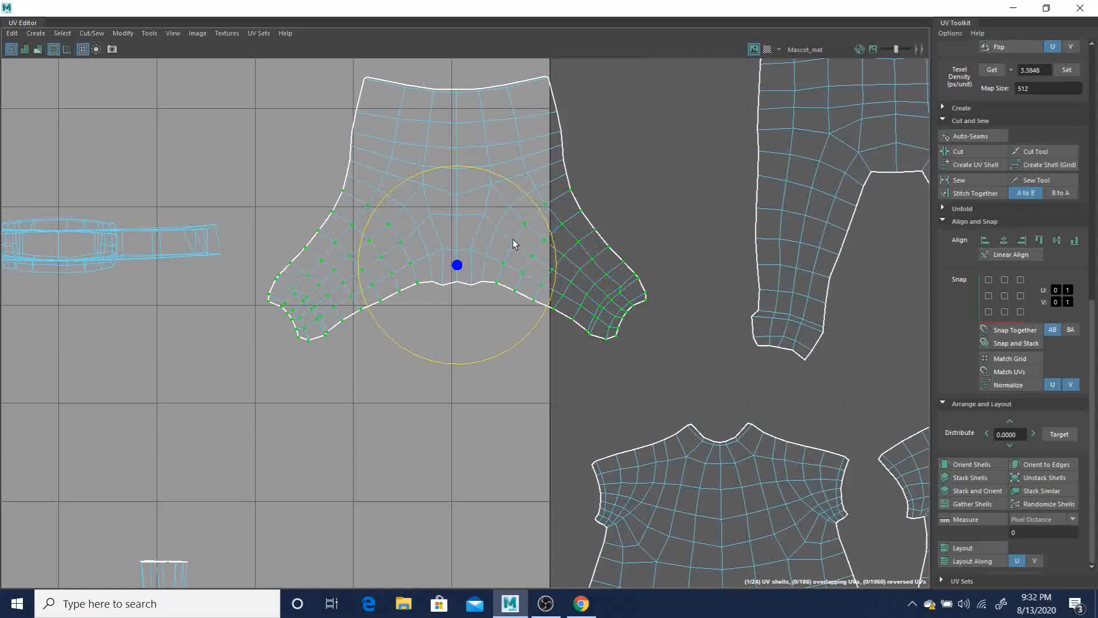
key("w")
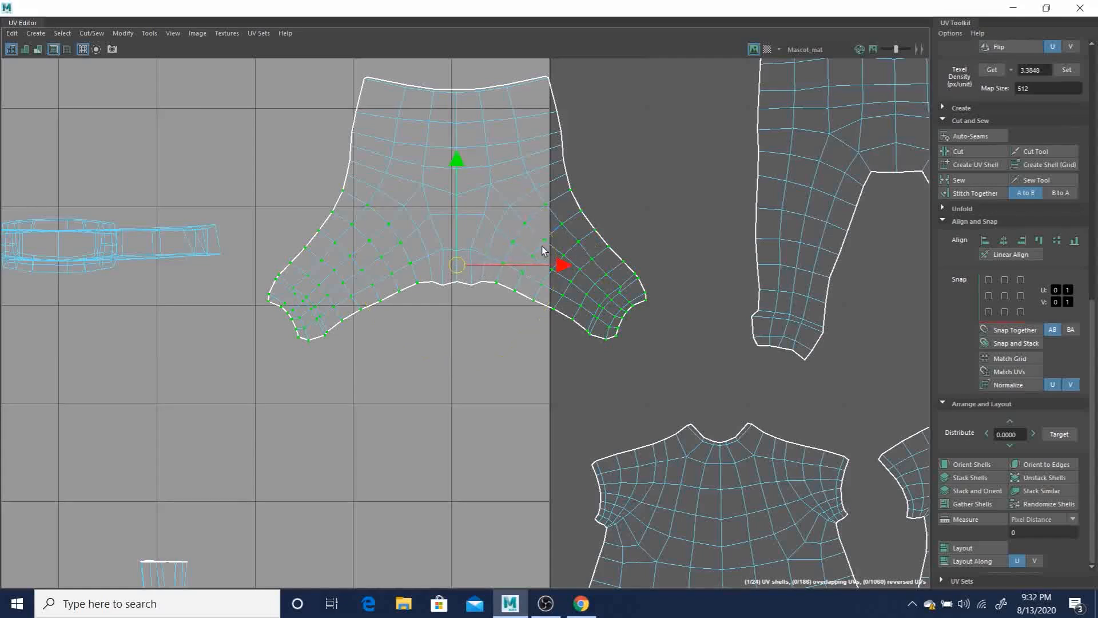
middle_click_drag(579, 238, 531, 263, "alt")
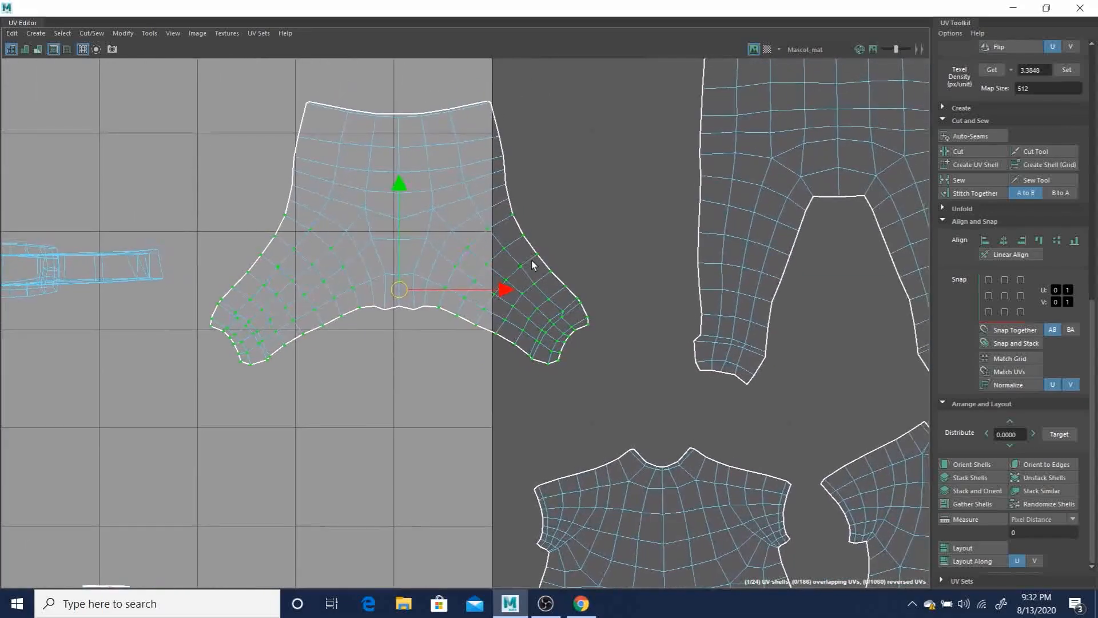
- Turn off Object X symmetry in the modelling window and return to the UV Editor
left_click(1014, 8)
left_click(400, 38)
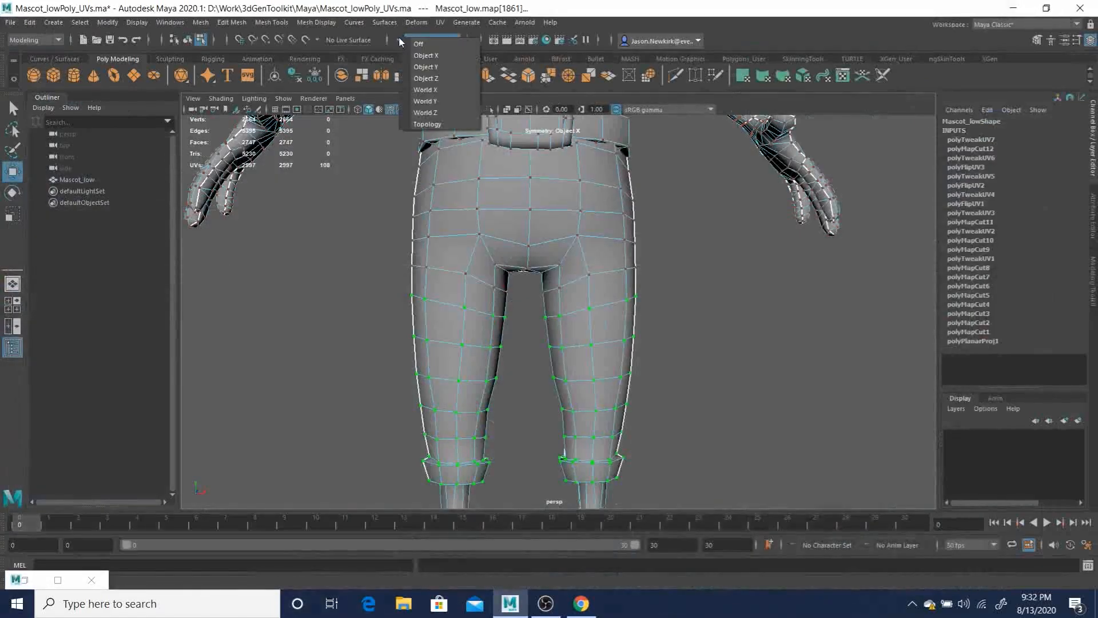
left_click(423, 56)
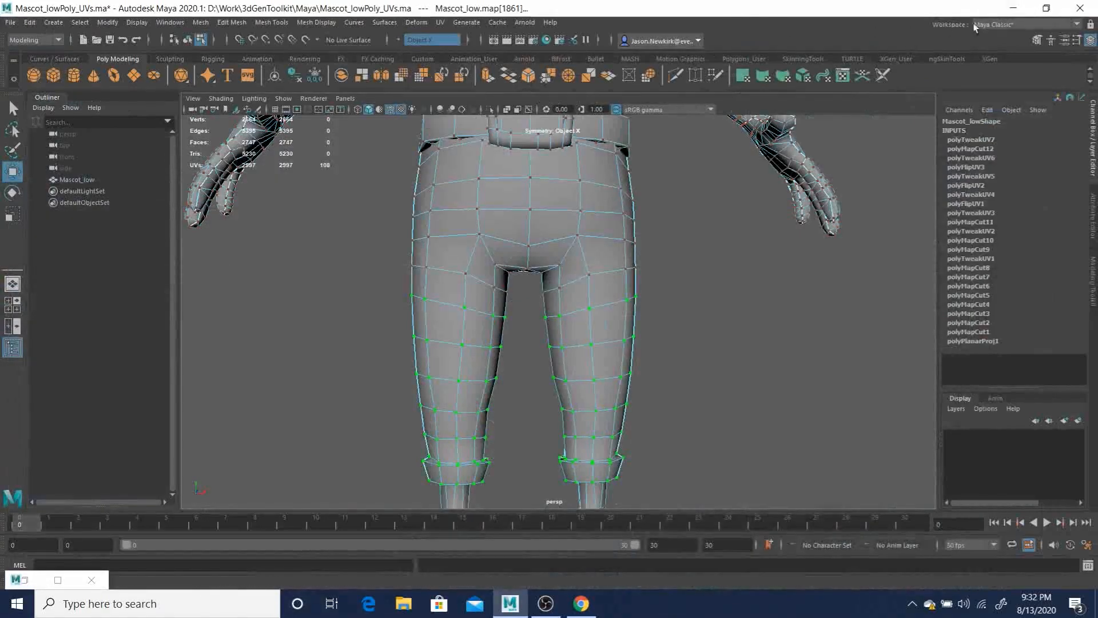
left_click(431, 40)
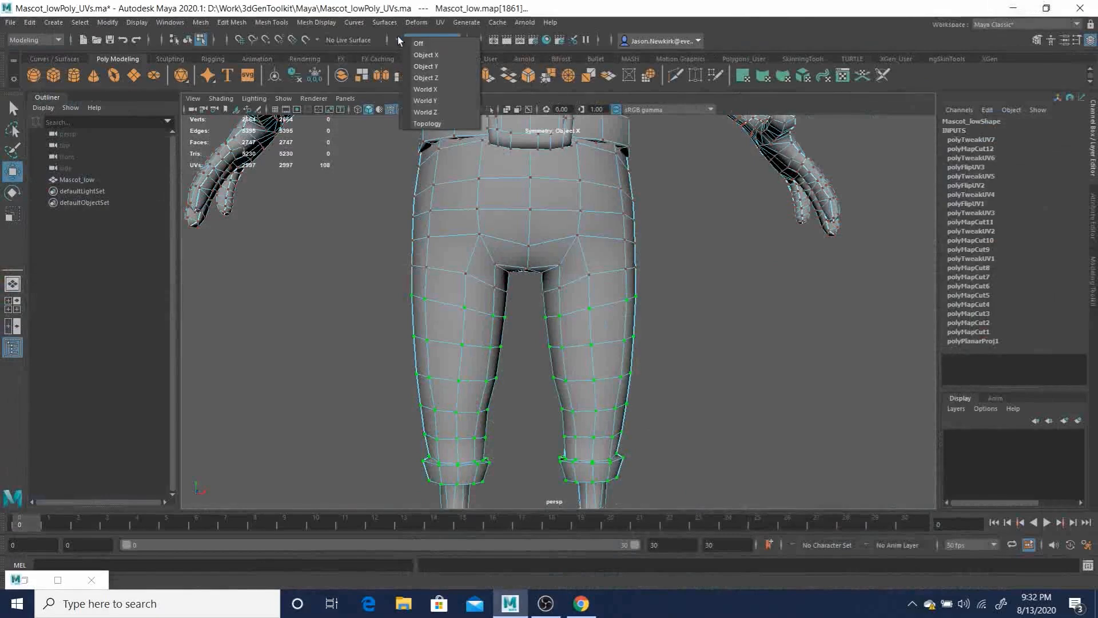
left_click(419, 43)
left_click(1016, 7)
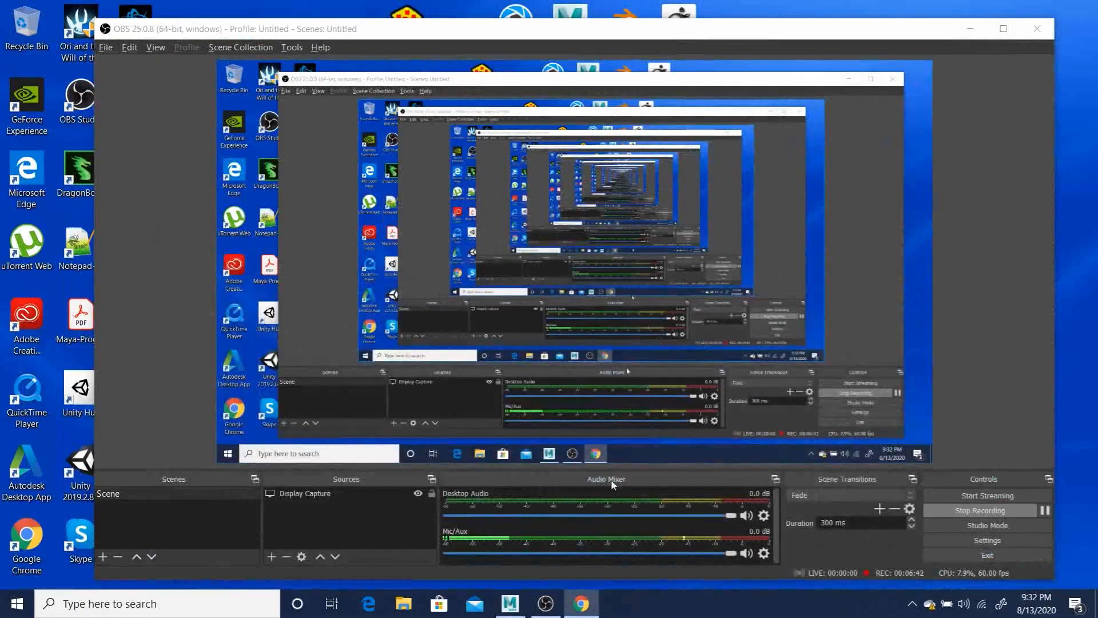
left_click(511, 605)
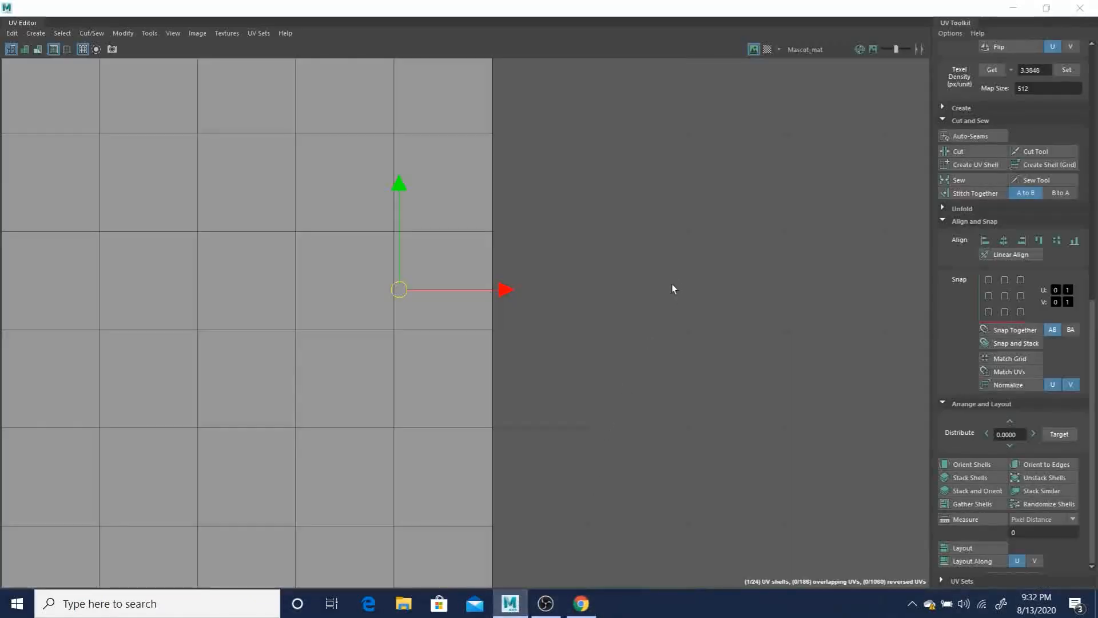
right_click_drag(592, 260, 264, 221, "alt")
left_click_drag(522, 310, 552, 254)
key("r")
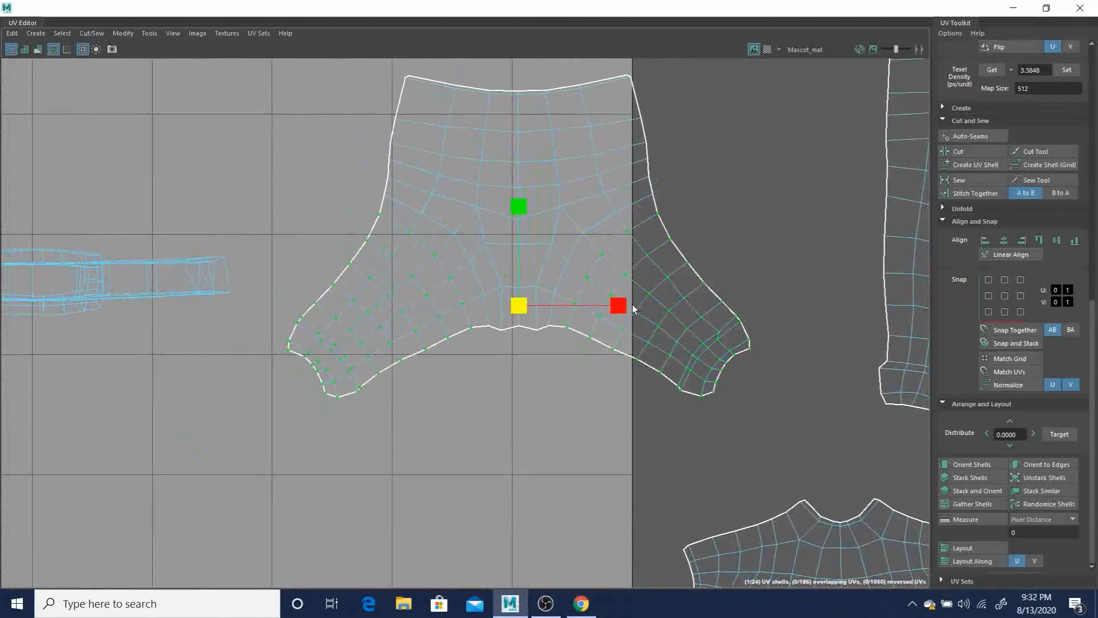
key("e")
left_click_drag(610, 272, 630, 282)
key("q")
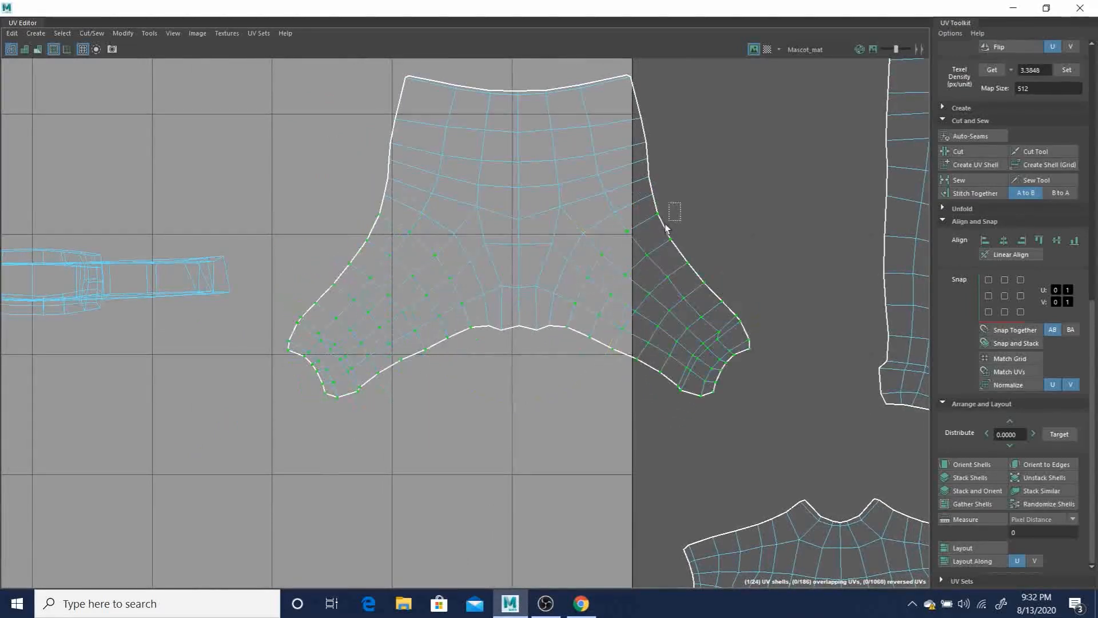
- Limit the selection to the trouser shell's right leg, rotate it to point downward and place it below the hip
left_click_drag(651, 246, 650, 250)
left_click_drag(256, 178, 504, 476)
key("w")
key("e")
left_click_drag(746, 260, 754, 327)
key("w")
left_click_drag(654, 331, 644, 378)
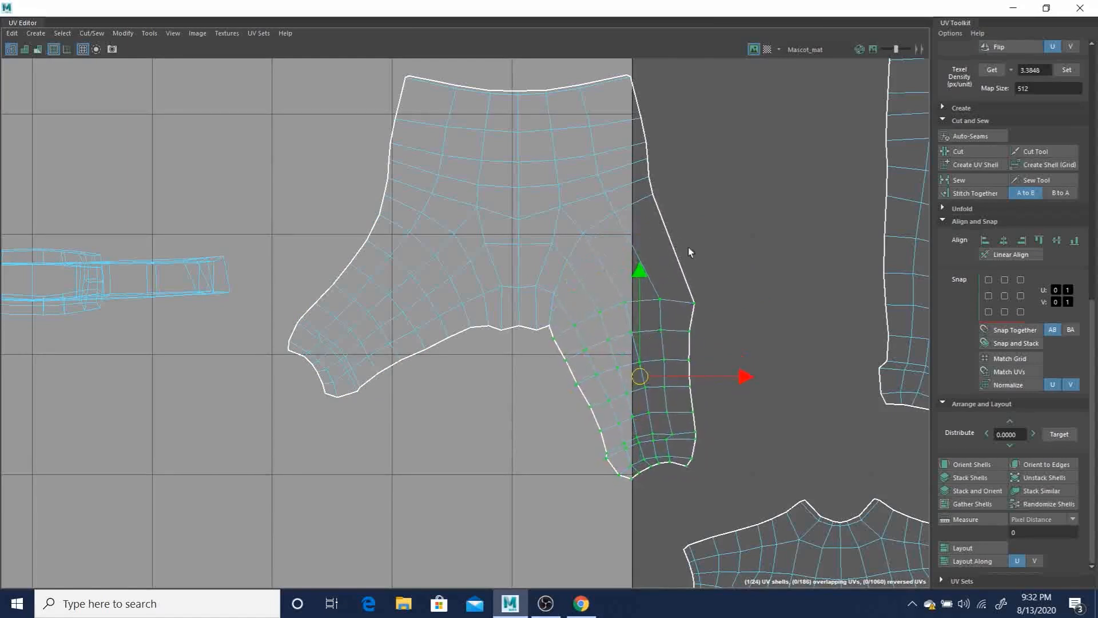
- Reposition individual UVs on the right thigh to even out the spacing between the hip and the rotated leg
left_click_drag(688, 320, 632, 308)
left_click(660, 298)
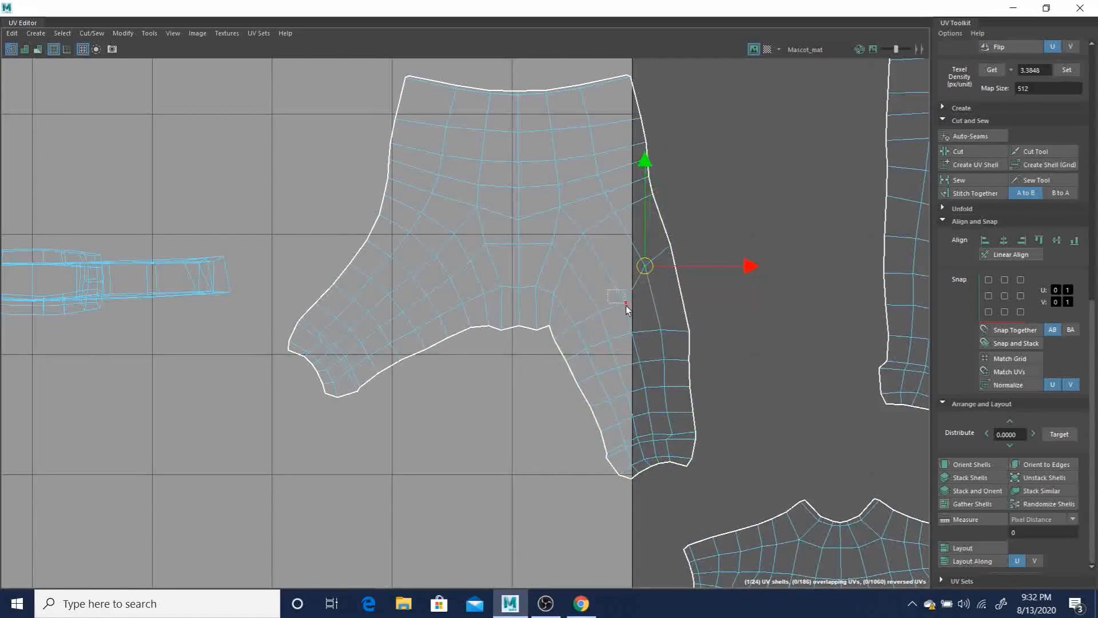
left_click_drag(598, 315, 578, 331)
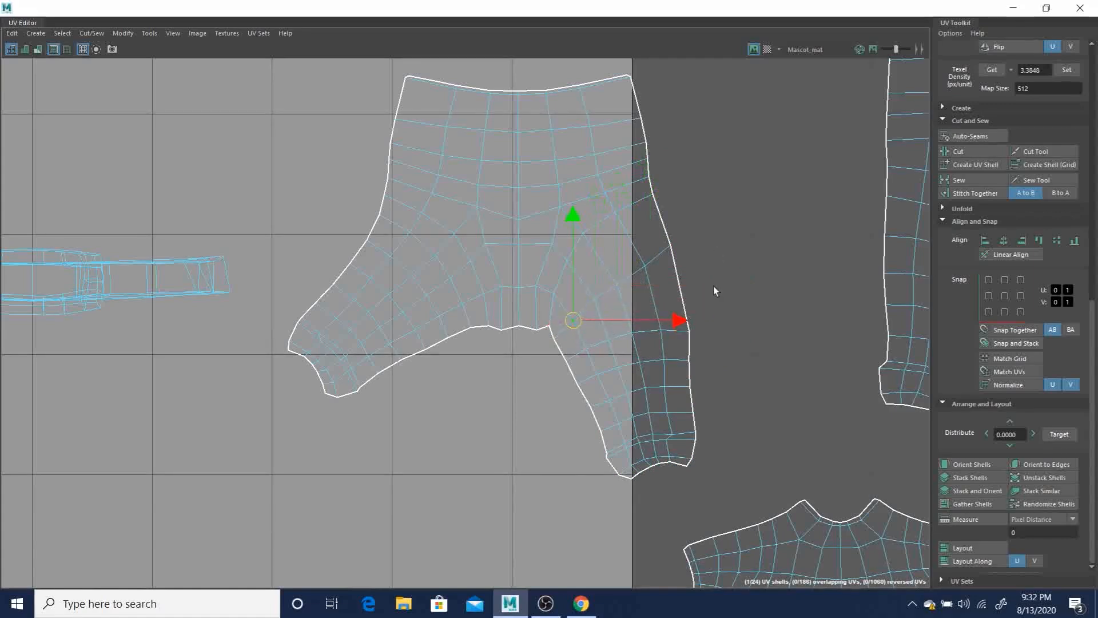
left_click_drag(703, 333, 688, 312)
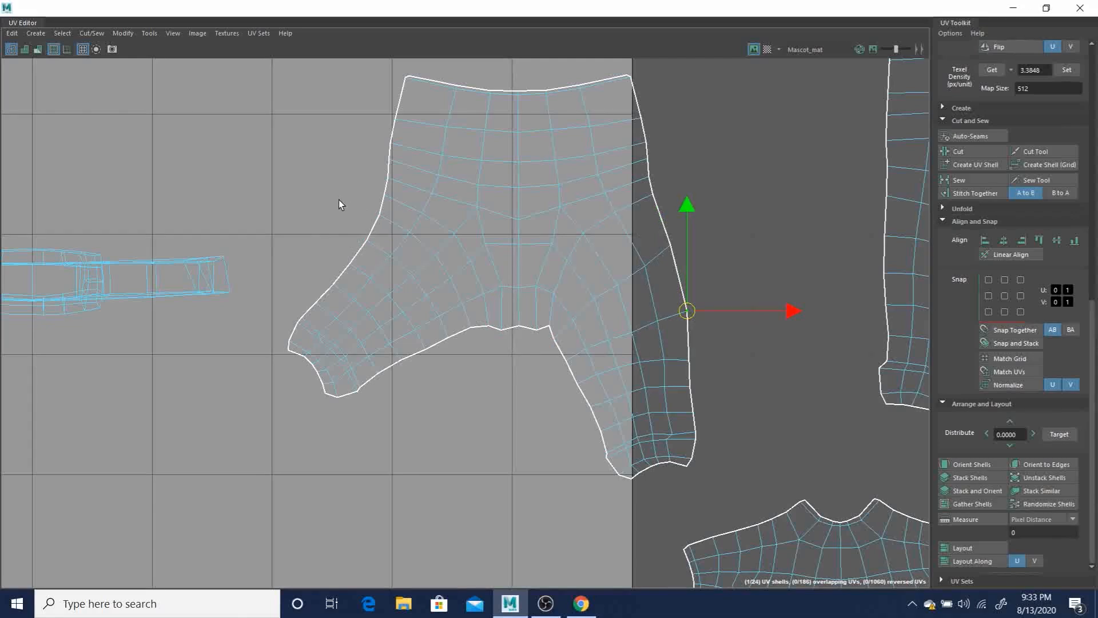
- Select the trouser shell's left leg UVs, rotate them to point downward and place them to mirror the right leg
left_click_drag(382, 252, 475, 356)
left_click_drag(355, 350, 434, 448, "shift")
left_click_drag(331, 409, 331, 409, "shift")
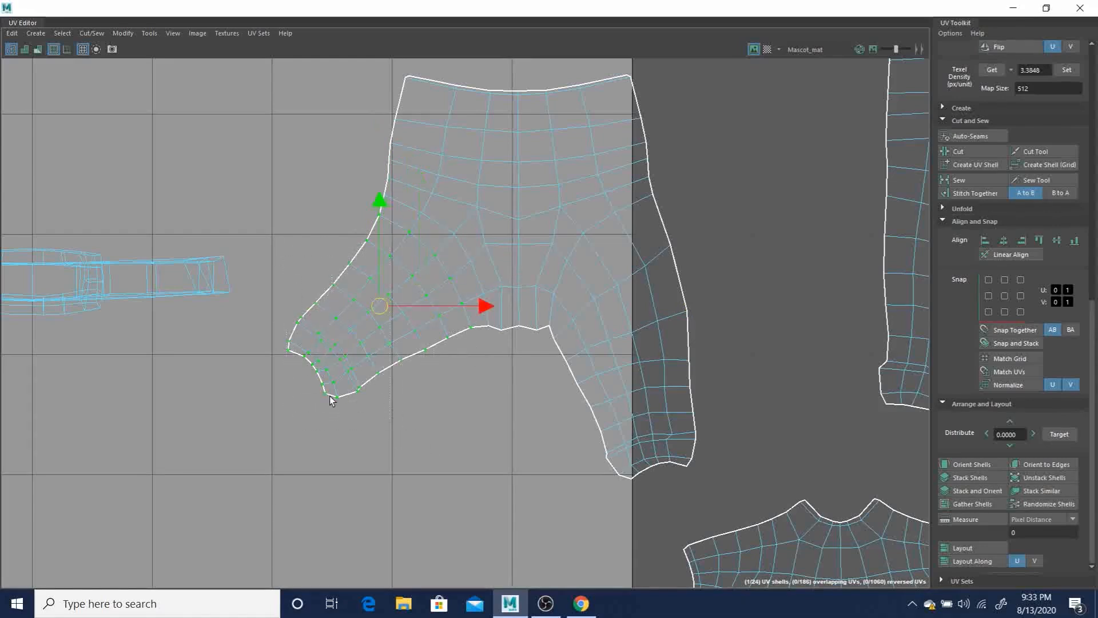
key("r")
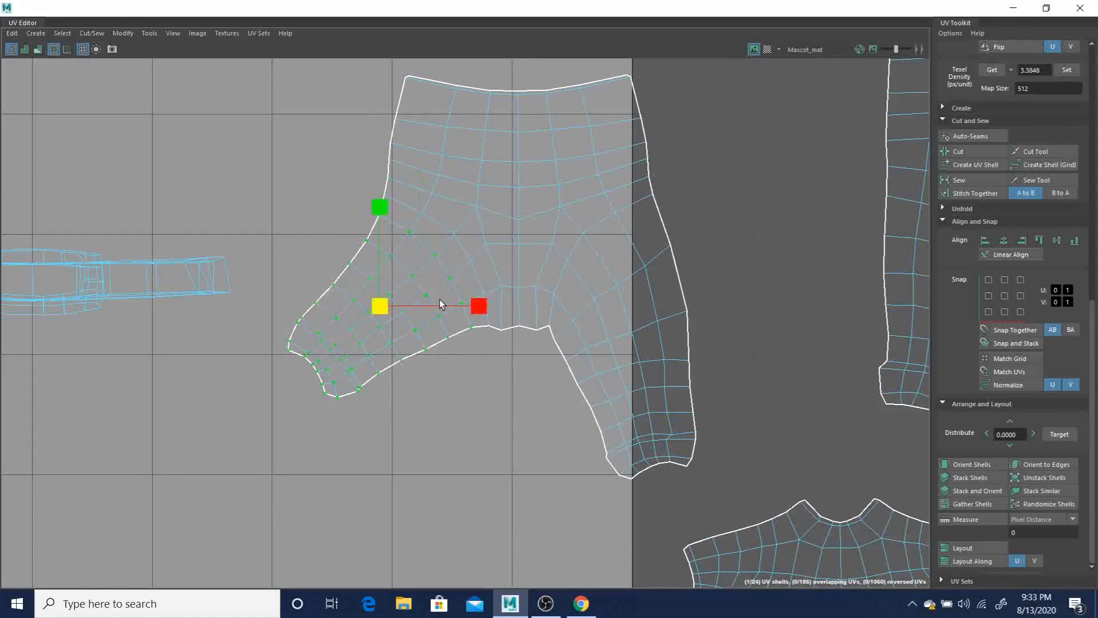
key("e")
left_click_drag(466, 259, 413, 221)
key("w")
left_click_drag(380, 310, 398, 382)
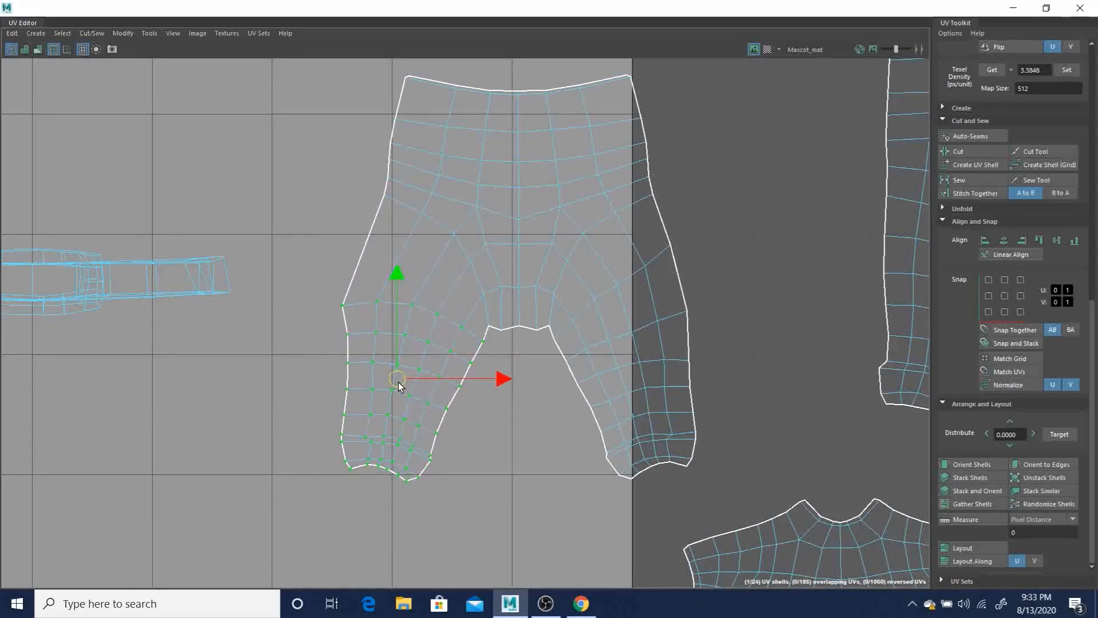
- Reposition the upper left thigh UVs to smooth the transition from the hip into the rotated leg
left_click(341, 306)
left_click_drag(341, 306, 392, 272)
left_click(418, 294)
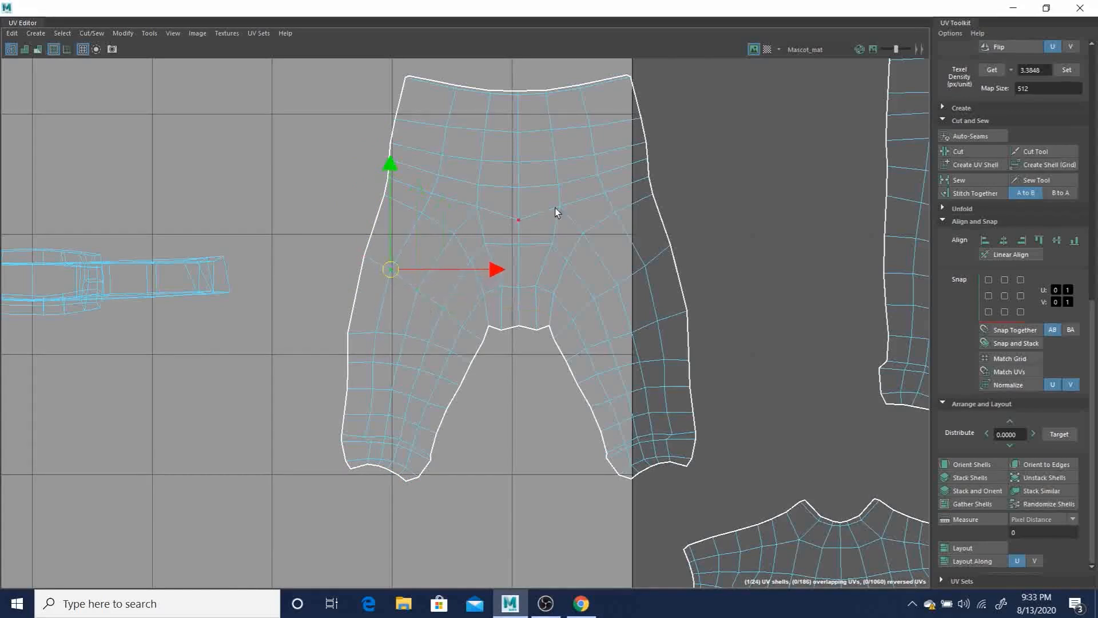
- Unfold the whole trouser shell with the straightened legs
right_click_drag(663, 198, 692, 231)
right_click_drag(567, 208, 495, 198, "shift")
scroll(623, 262, "down", 5)
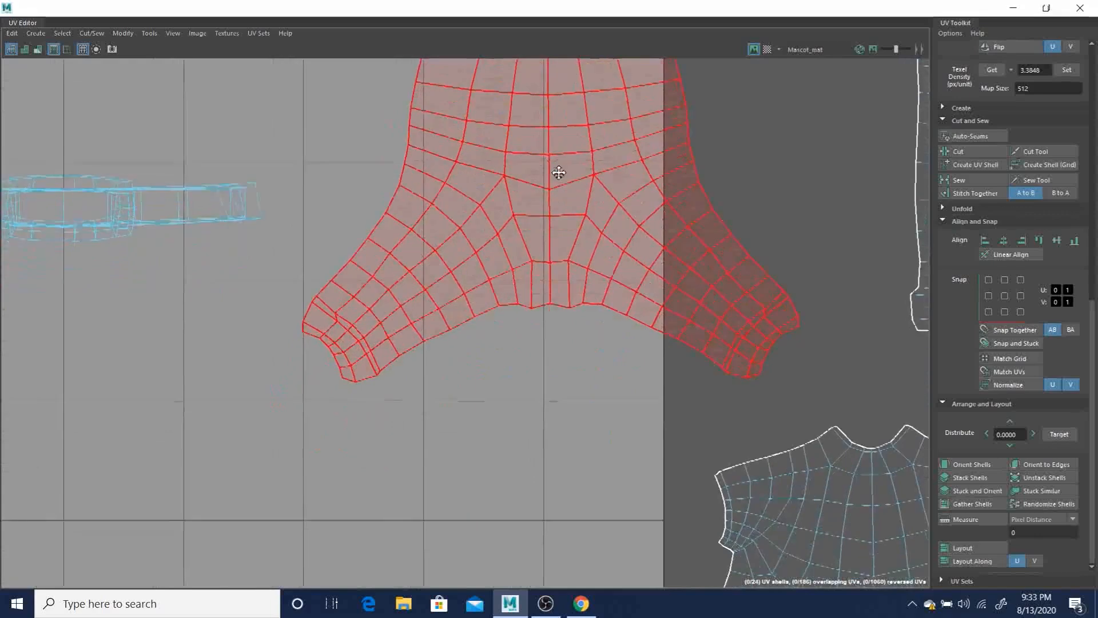
- Move the splayed trouser shell into the upper-left corner of the neighbouring UV tile, above the straight trouser shell
middle_click_drag(657, 229, 371, 268, "alt")
left_click(516, 249)
left_click(410, 254)
left_click(450, 213)
left_click(393, 248)
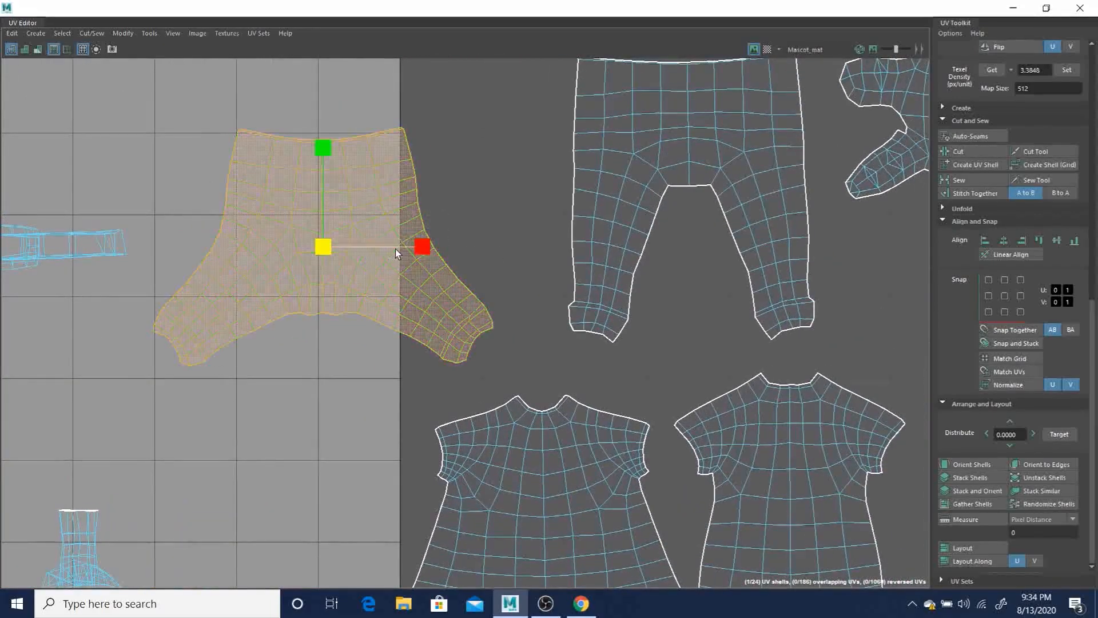
left_click_drag(323, 246, 490, 159)
key("w")
middle_click_drag(551, 223, 137, 223, "alt")
scroll(363, 267, "down", 3)
scroll(369, 276, "down", 3)
middle_click_drag(473, 299, 553, 448, "alt")
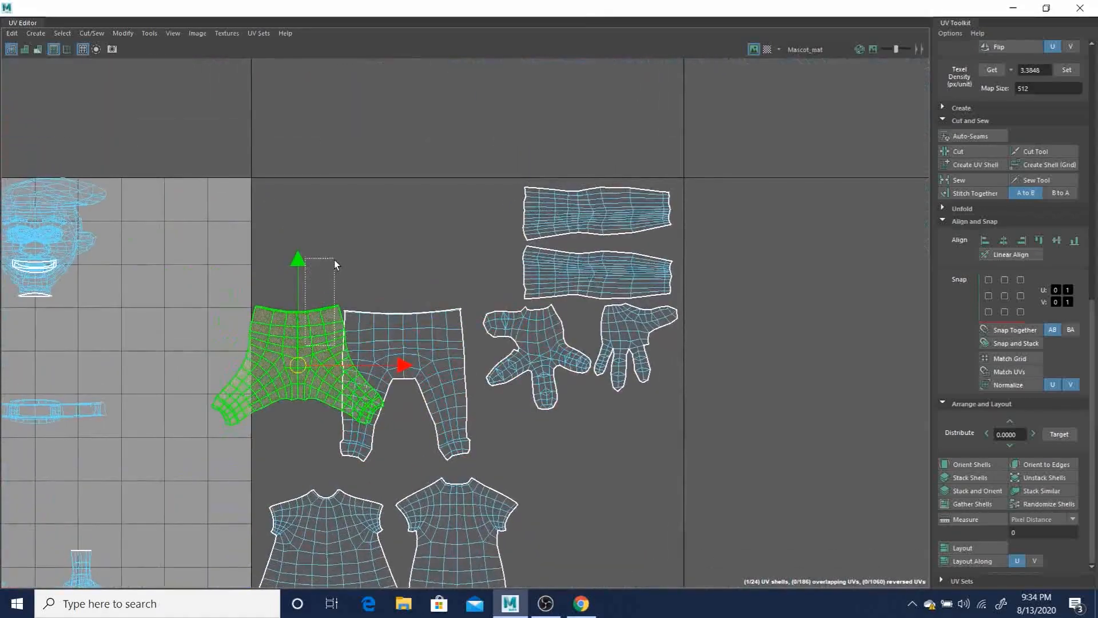
left_click_drag(294, 356, 341, 241)
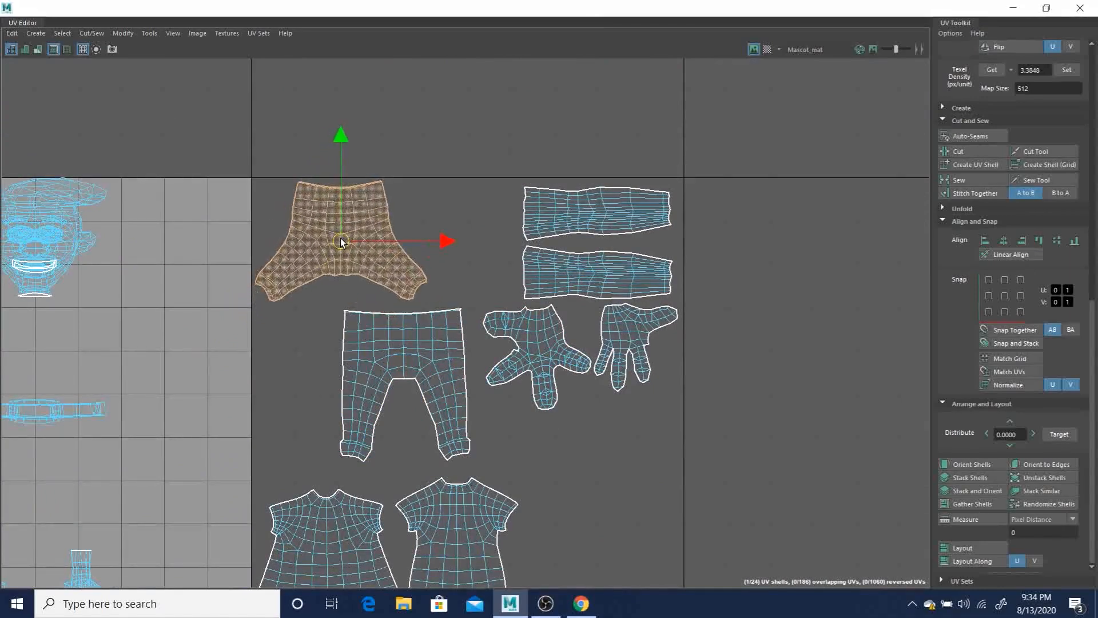
- Move the straight-legged trouser shell against the tile's left edge, directly below the splayed one
left_click(393, 337)
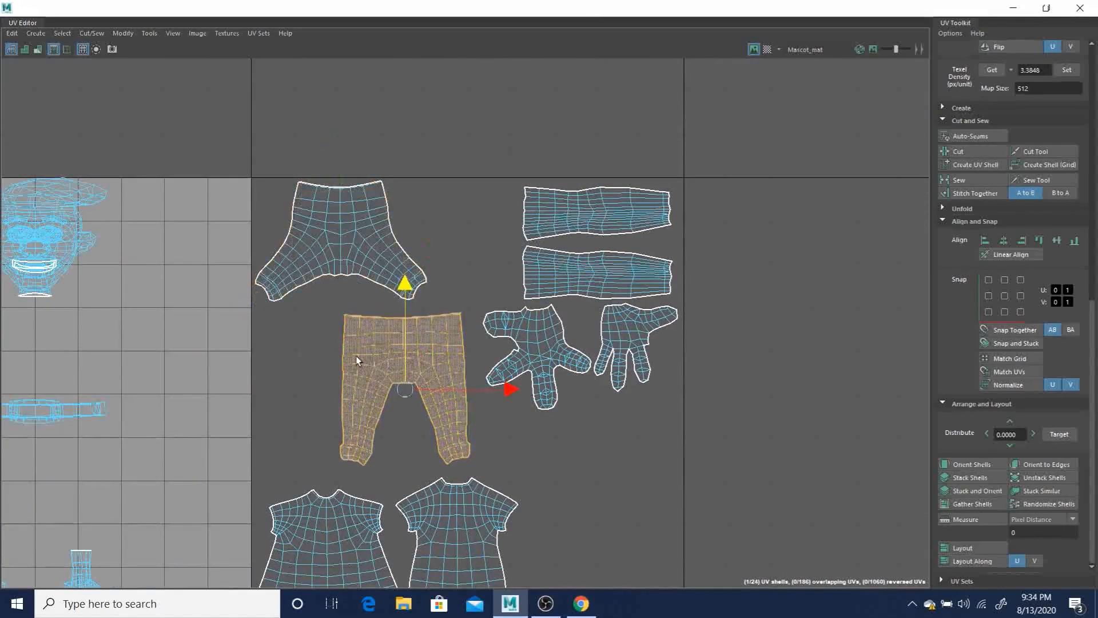
left_click_drag(406, 390, 320, 380)
middle_click_drag(436, 376, 459, 243, "alt")
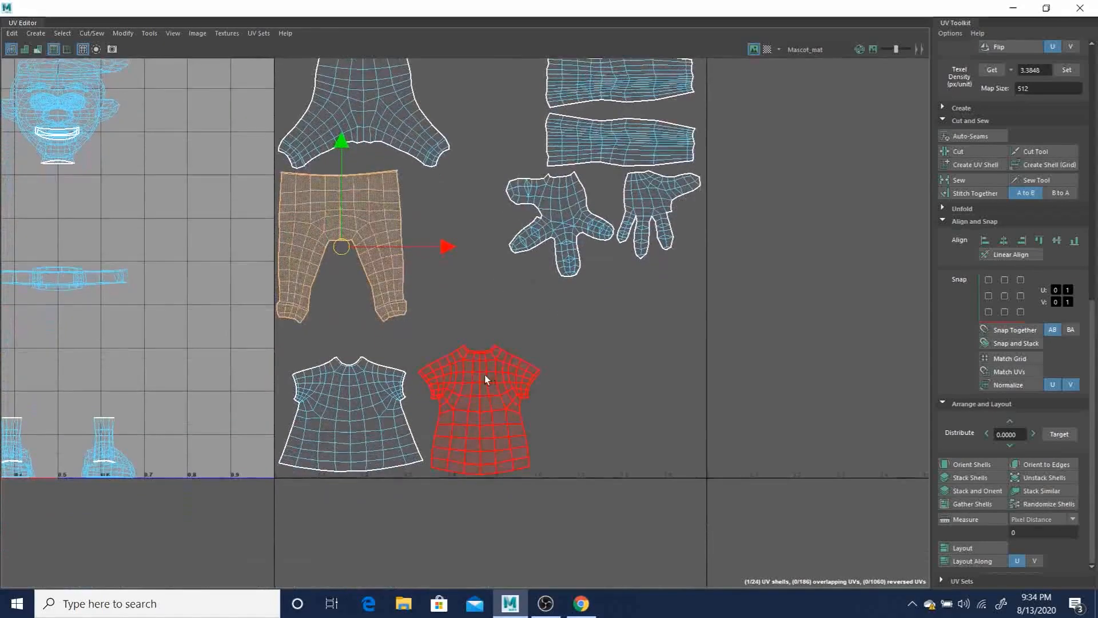
- Scale down the spread-finger hand shells and place them at the tile's upper edge, between the trousers and arms
left_click(564, 212)
middle_click_drag(582, 211, 577, 354, "alt")
left_click_drag(554, 344, 493, 207)
key("ctrl+z")
key("r")
key("w")
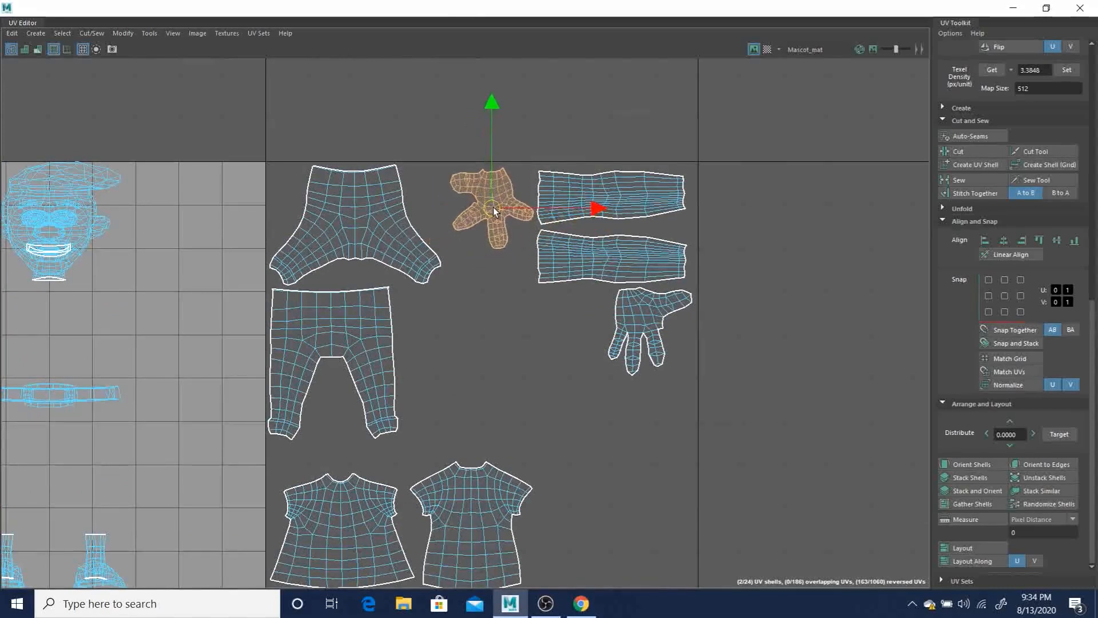
- Move the other pair of stacked hand shells directly below the spread-finger hand and scale them down slightly
left_click(652, 333)
left_click_drag(650, 330, 479, 292)
key("r")
key("w")
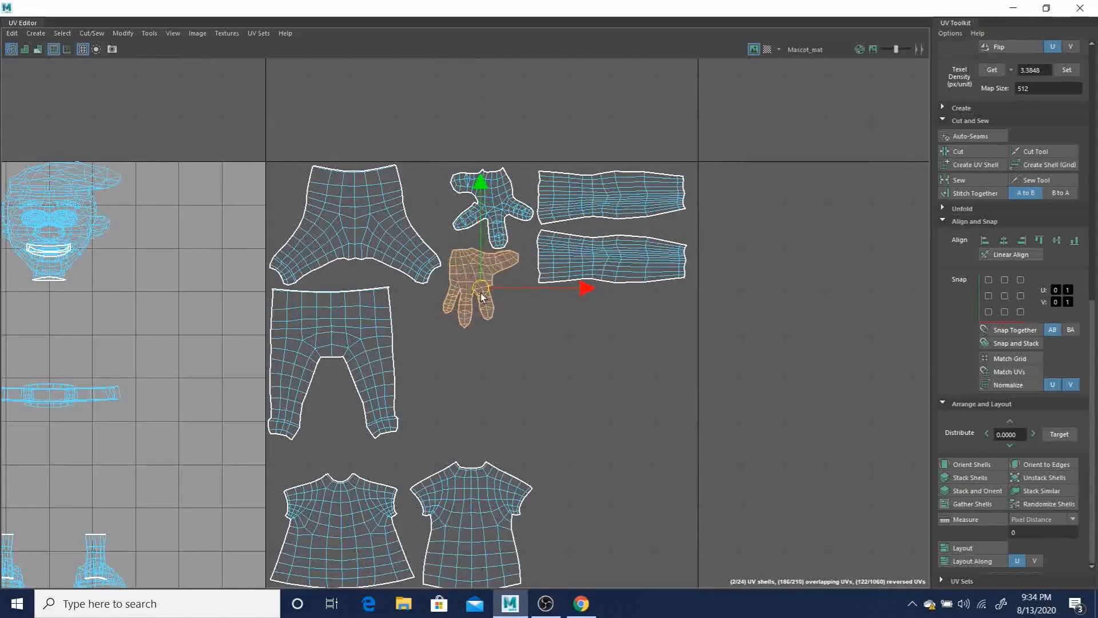
- Nudge the lower hand shells slightly closer to the arm shells
middle_click_drag(108, 380, 246, 263, "alt")
scroll(246, 263, "down", 1)
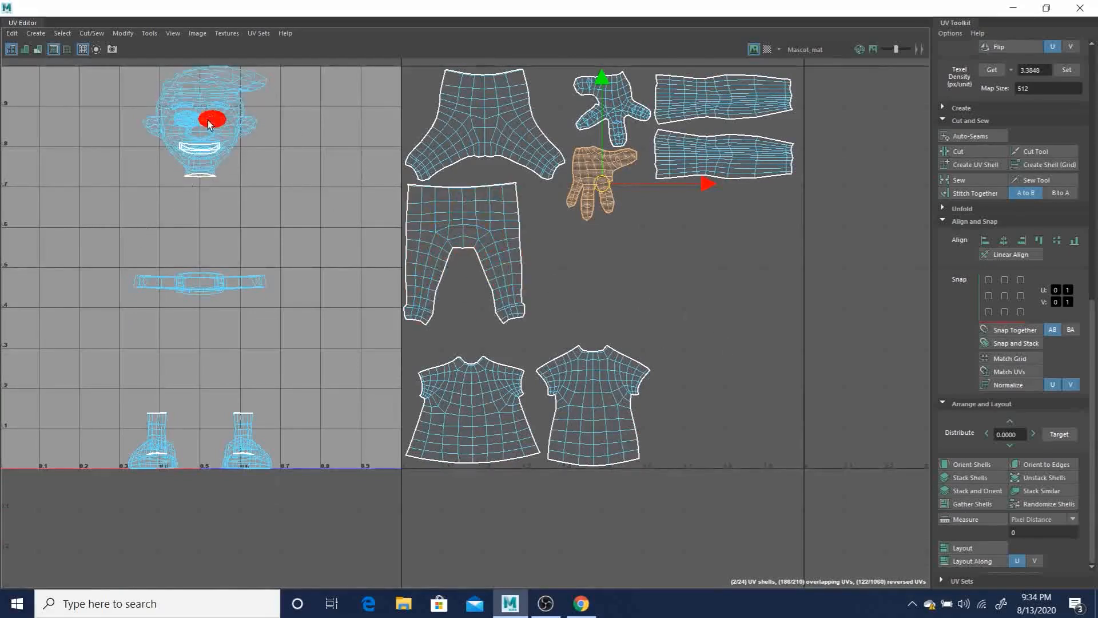
left_click_drag(599, 185, 613, 181)
middle_click_drag(725, 236, 675, 216, "alt")
middle_click_drag(577, 179, 653, 236, "alt")
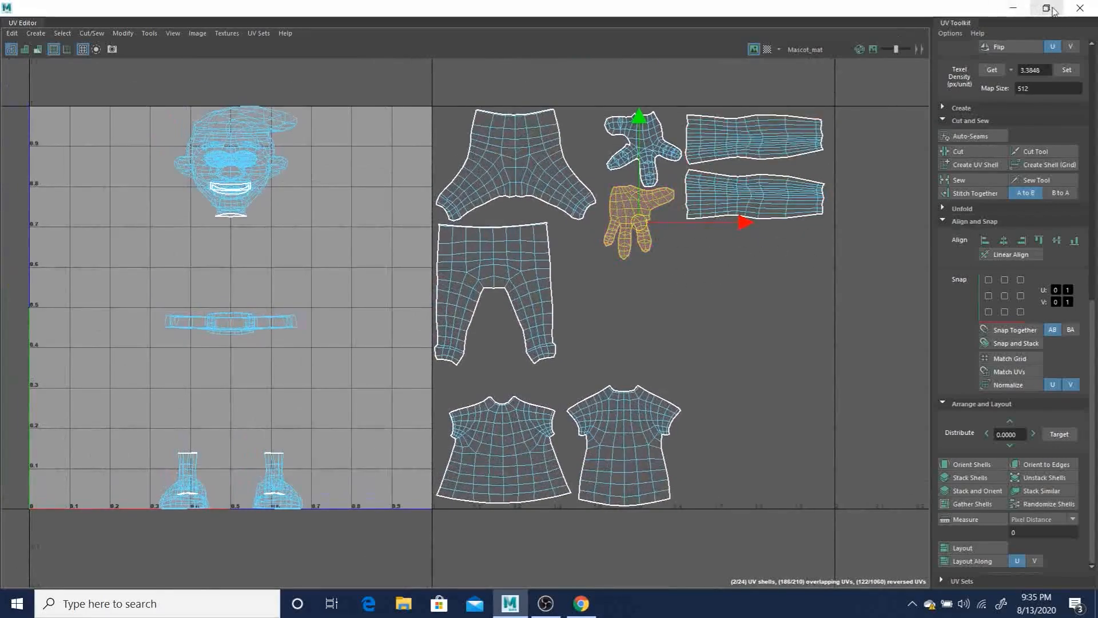
- Return to the 3D viewport, clear the selection and view the mascot's whole body
left_click(1013, 8)
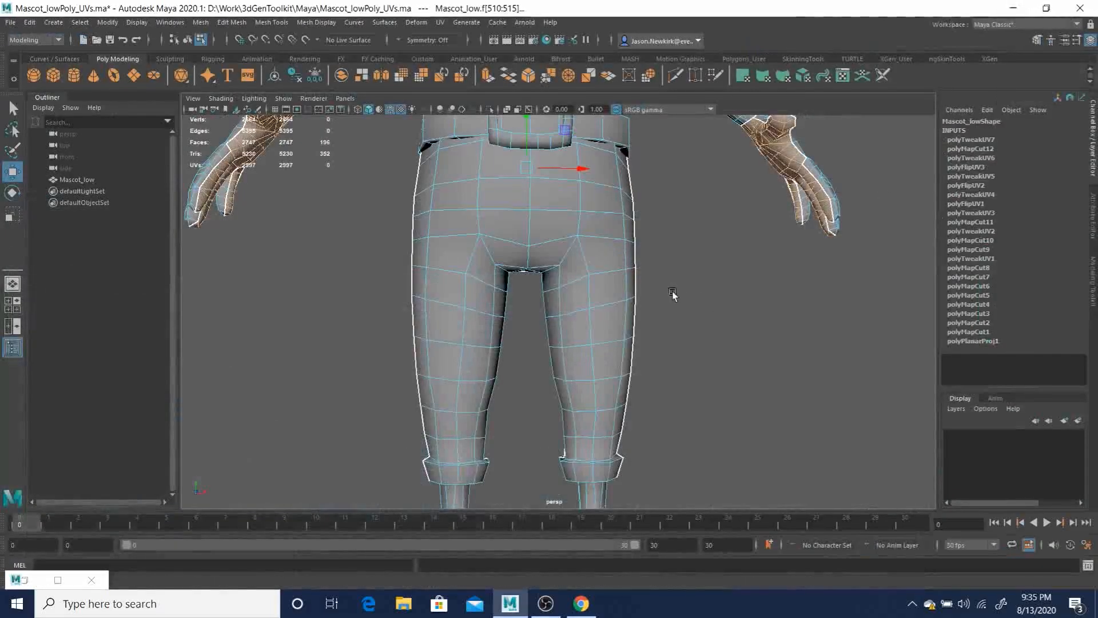
left_click(775, 307)
right_click_drag(748, 349, 485, 278, "alt")
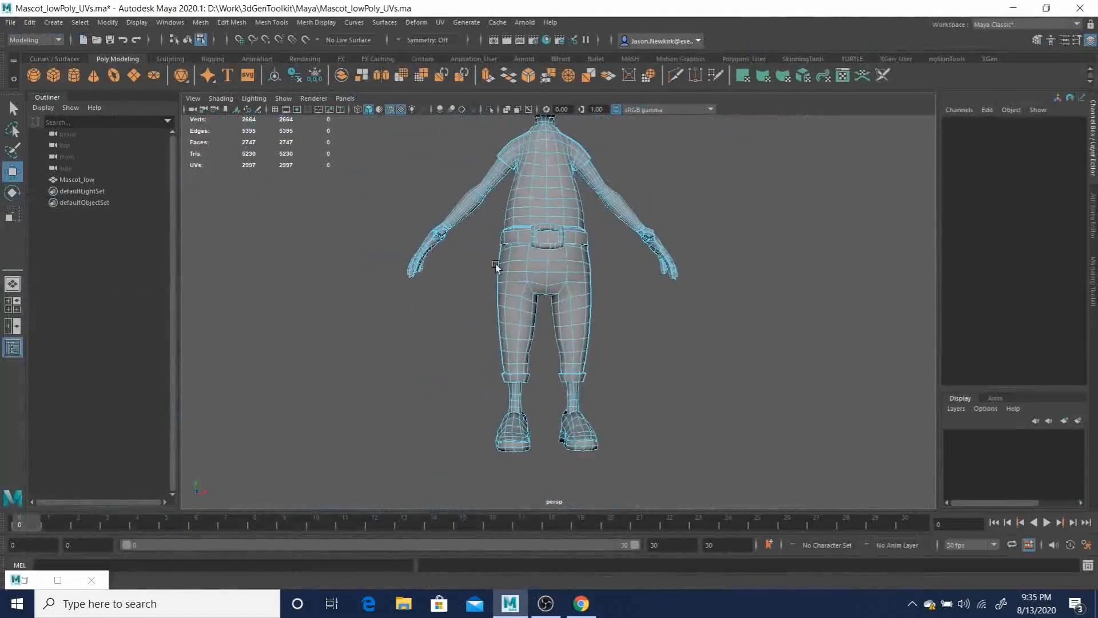